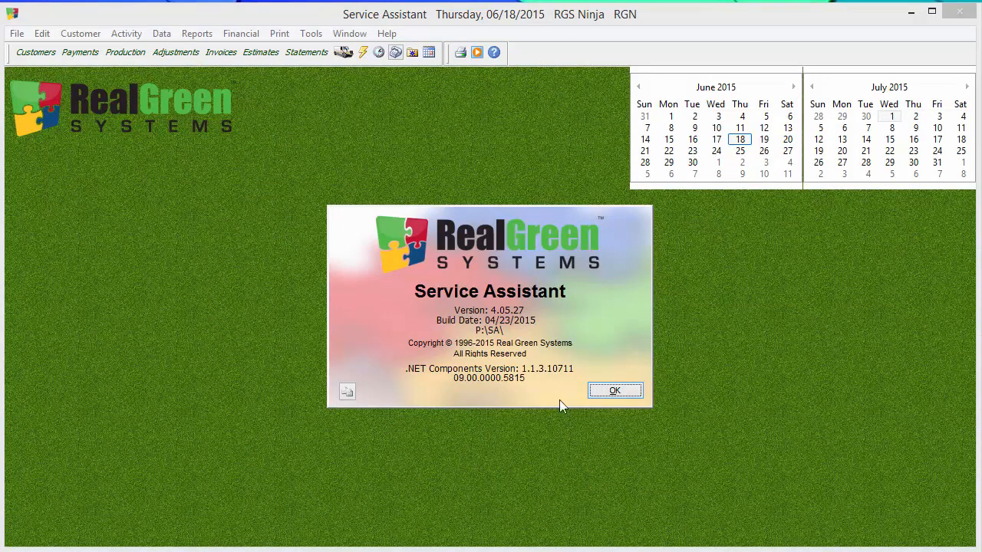
Step: Dismiss the version information and open a blank new customer record to view its address and status fields
{"action": "left_click", "coordinate": [615, 394]}
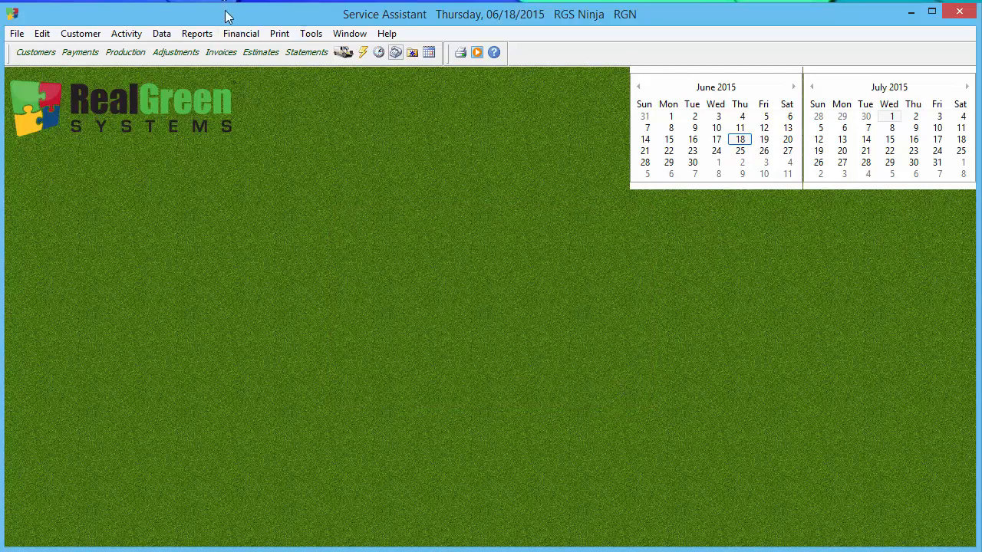
{"action": "left_click", "coordinate": [45, 56]}
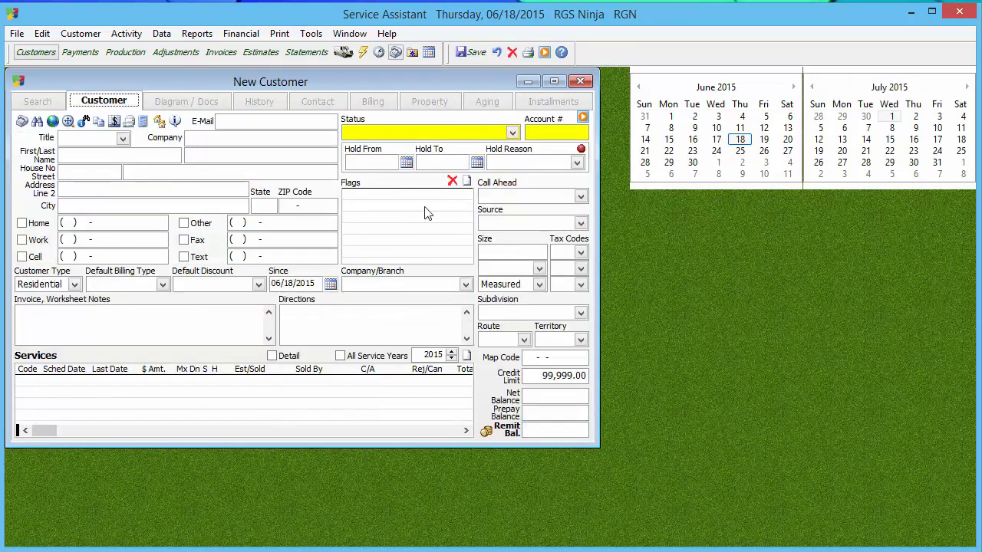
{"action": "left_click", "coordinate": [88, 168]}
{"action": "left_click", "coordinate": [497, 132]}
{"action": "left_click", "coordinate": [463, 128]}
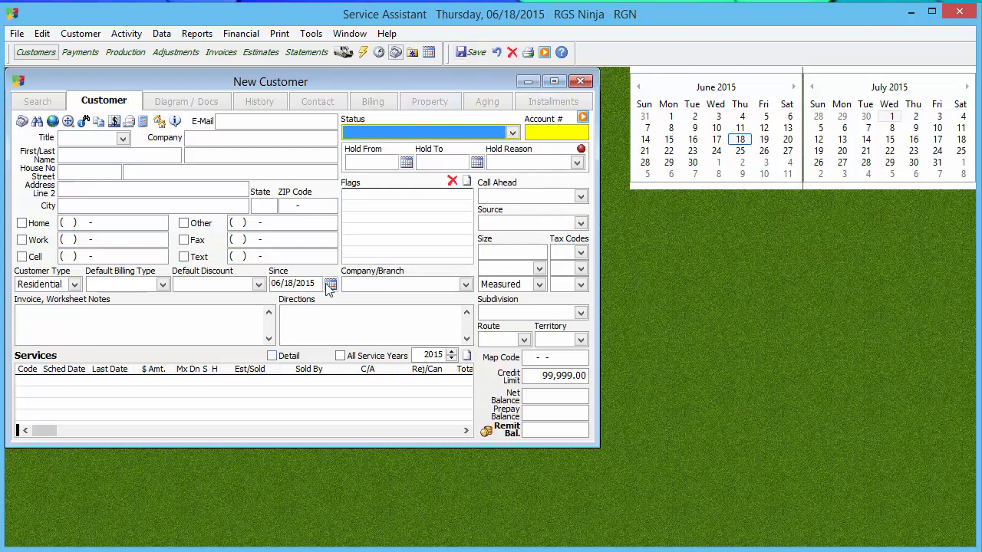
Step: Open the Miscellaneous settings of the company's General Setup and place that window beside the new customer form
{"action": "left_click", "coordinate": [162, 33]}
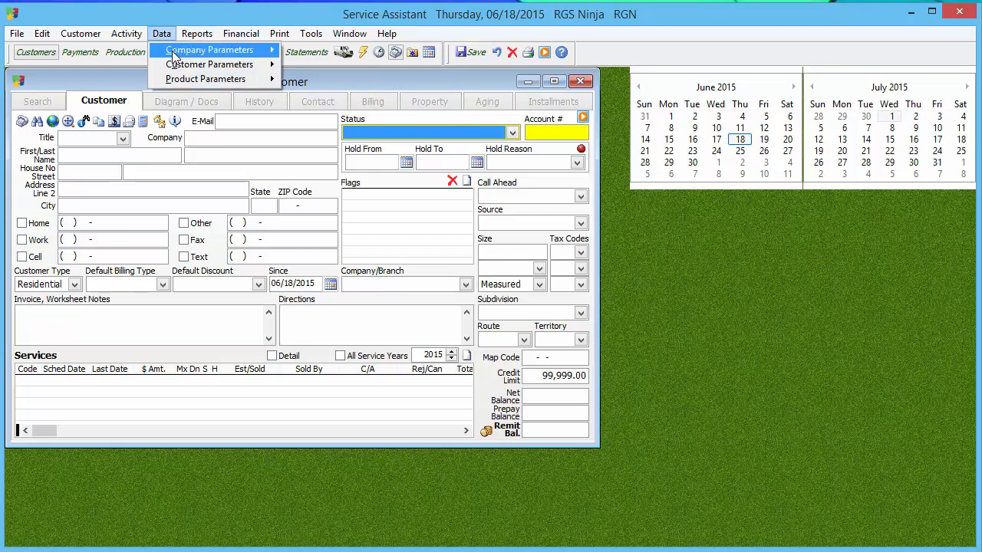
{"action": "mouse_move", "coordinate": [176, 51]}
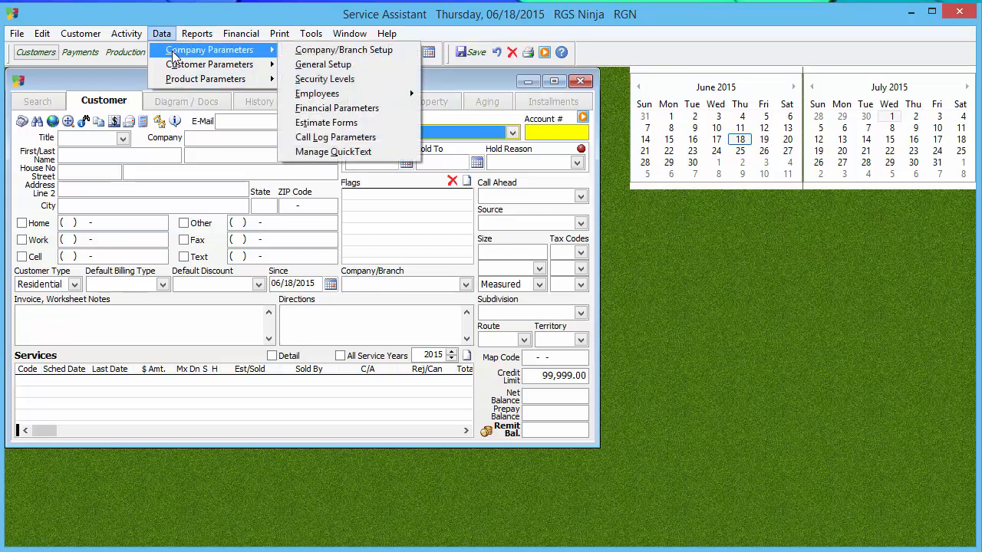
{"action": "left_click", "coordinate": [345, 67]}
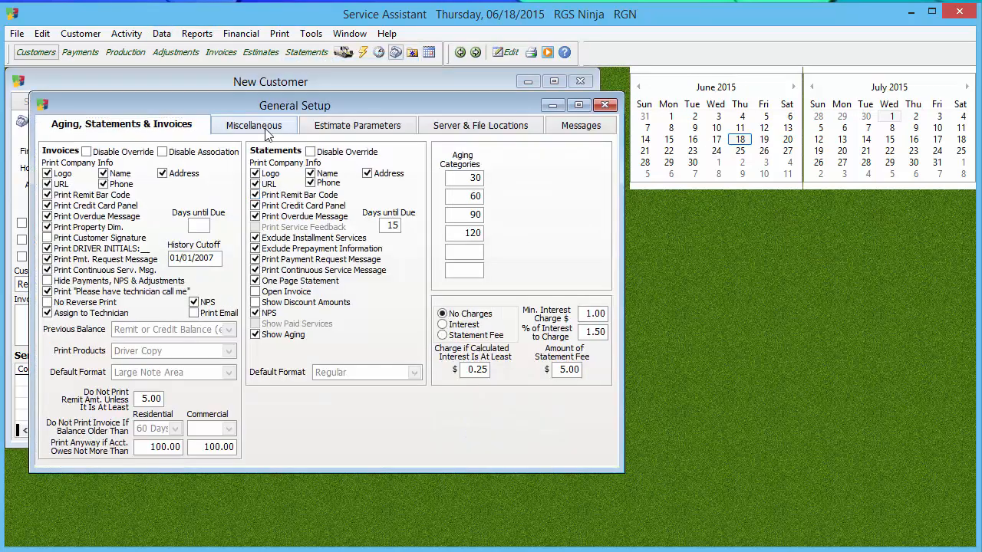
{"action": "left_click", "coordinate": [254, 126]}
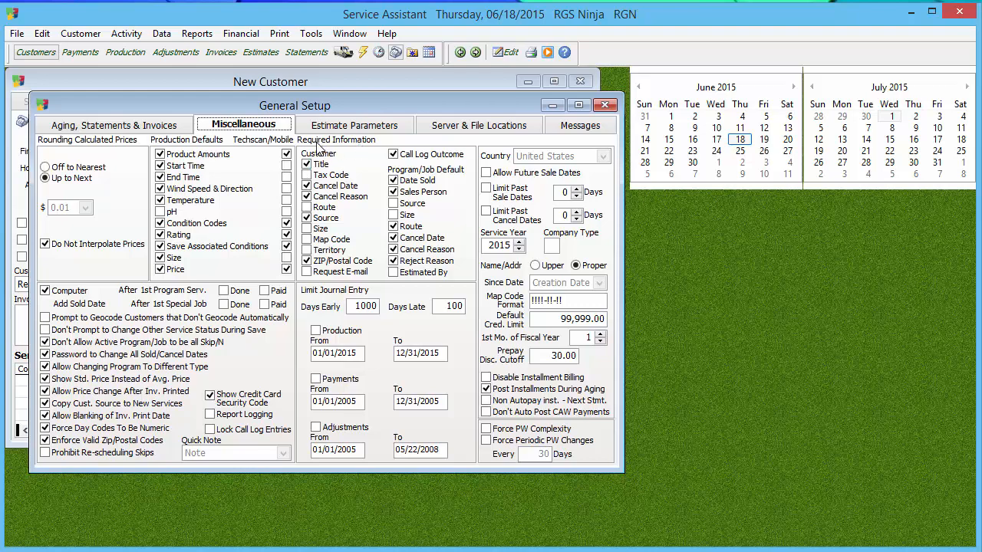
{"action": "left_click_drag", "start_coordinate": [445, 105], "coordinate": [832, 85]}
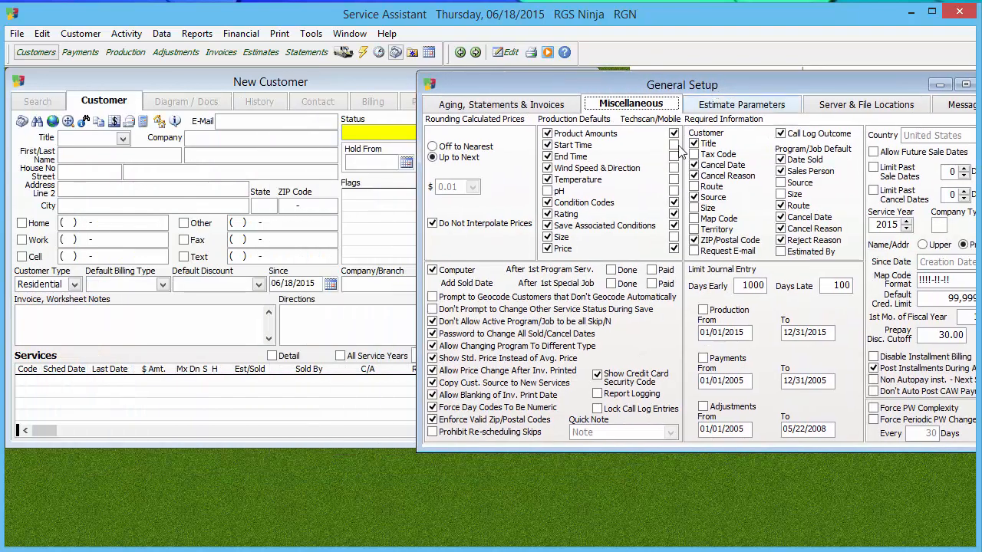
Step: View the new customer's Title choices, and remove Title from the required customer information in General Setup, saving the setup
{"action": "left_click", "coordinate": [123, 139]}
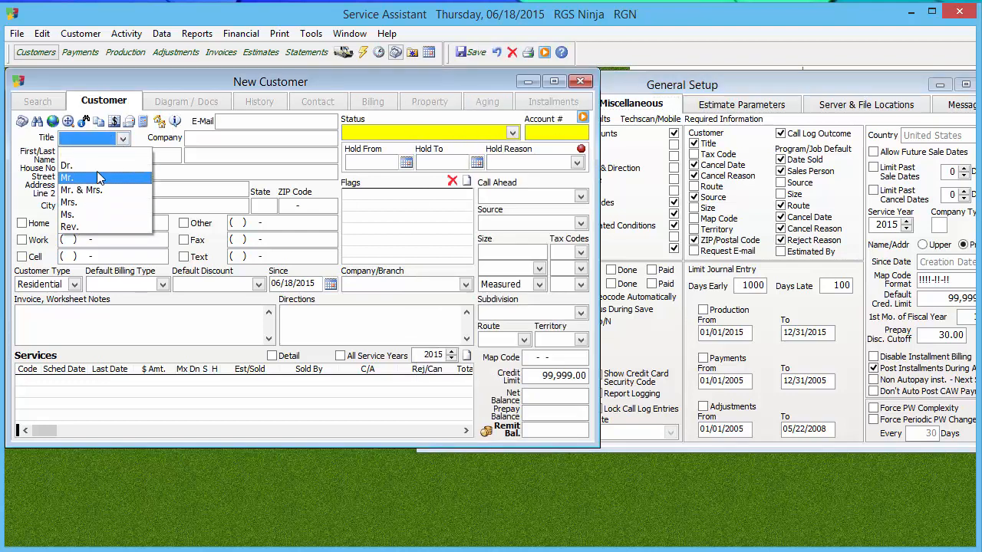
{"action": "left_click", "coordinate": [92, 154]}
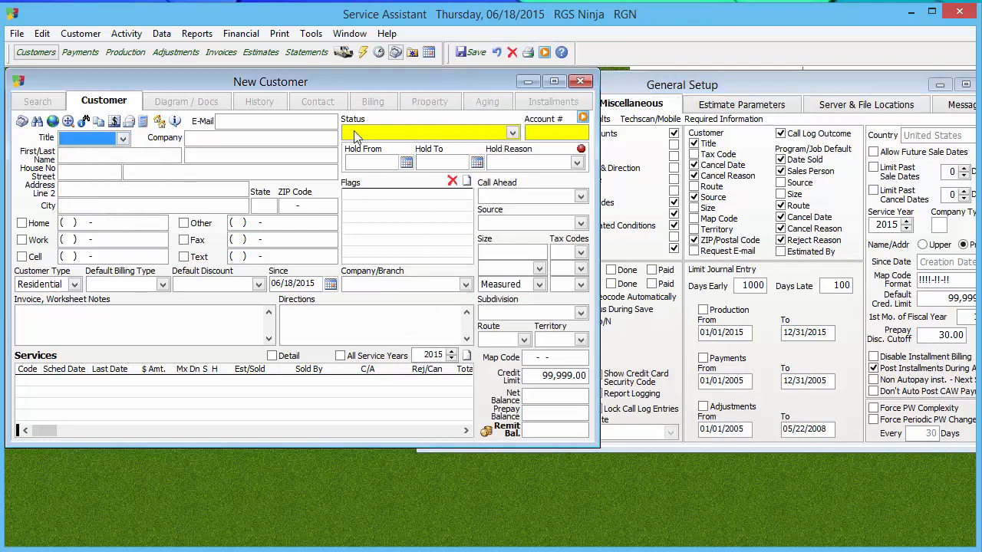
{"action": "left_click", "coordinate": [696, 150]}
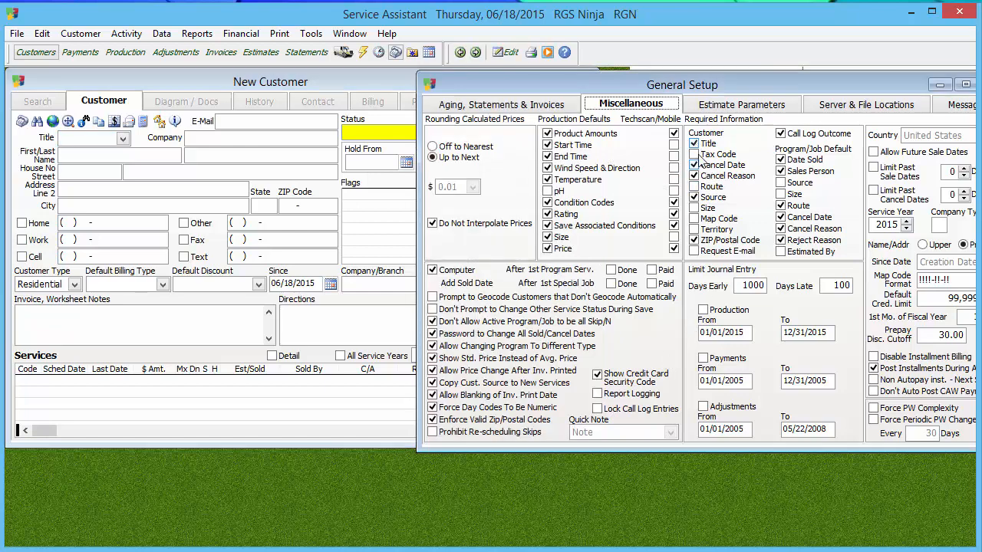
{"action": "left_click", "coordinate": [500, 56]}
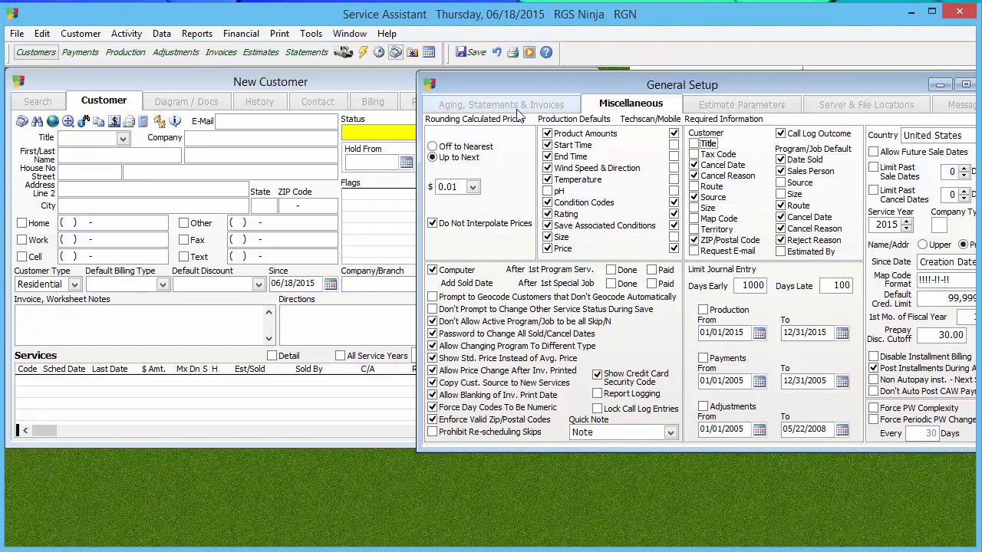
{"action": "left_click", "coordinate": [471, 52]}
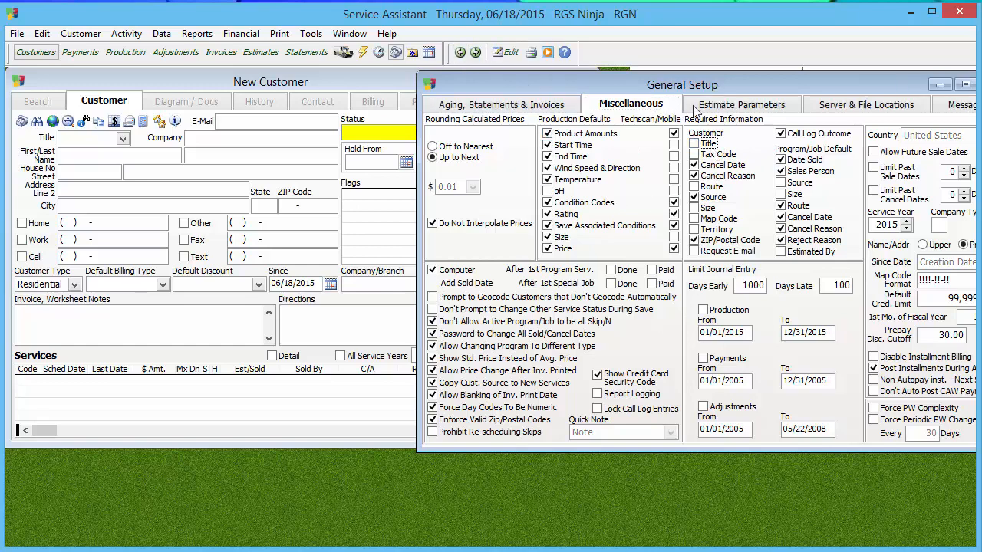
Step: Close General Setup and the new customer record, discarding the unsaved customer
{"action": "left_click_drag", "start_coordinate": [724, 86], "coordinate": [544, 109]}
{"action": "left_click", "coordinate": [812, 112]}
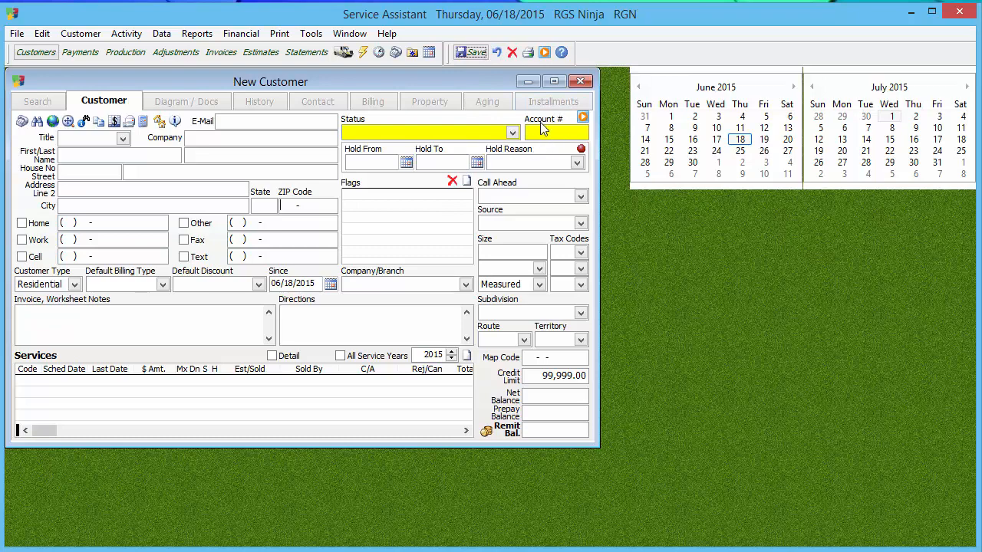
{"action": "left_click", "coordinate": [580, 82]}
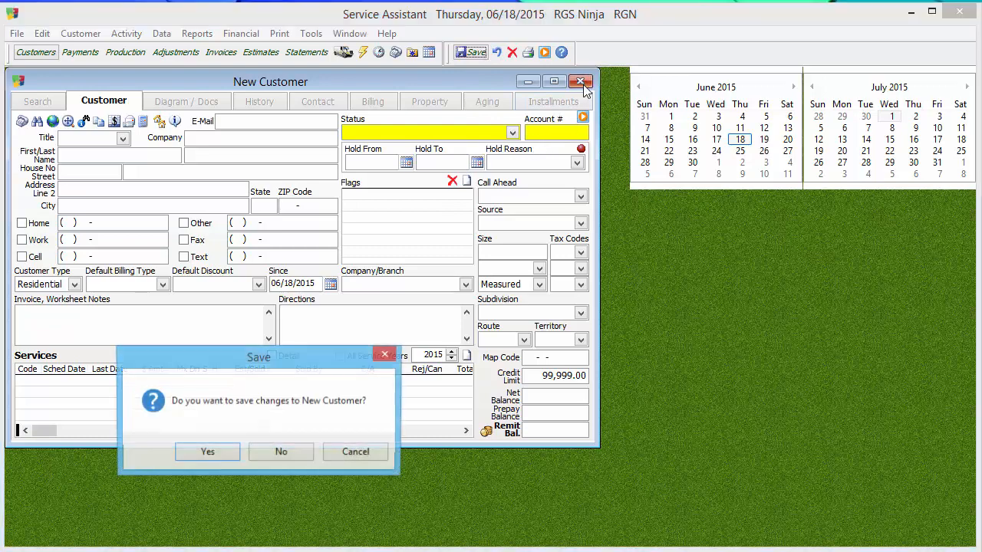
{"action": "left_click", "coordinate": [302, 458]}
{"action": "left_click", "coordinate": [261, 452]}
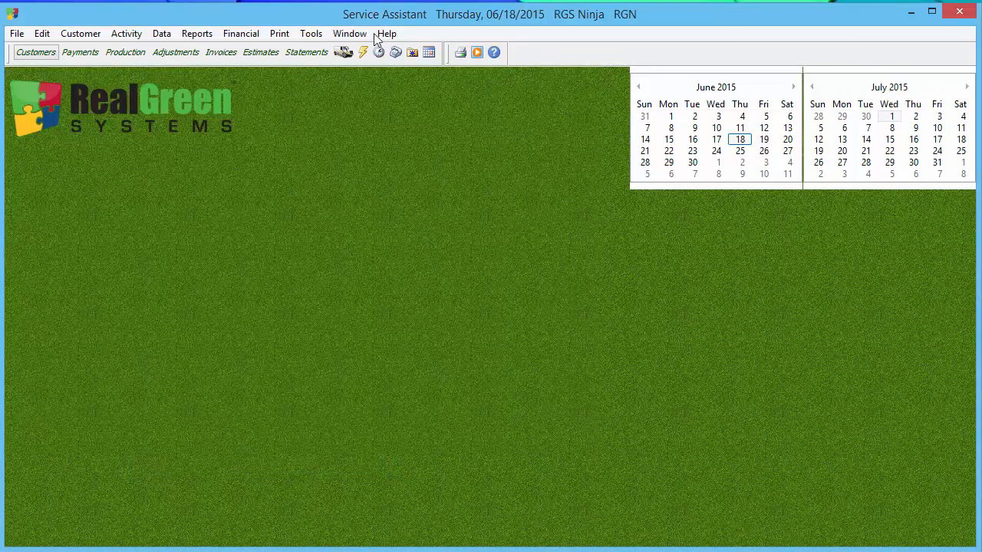
Step: Start a new quick estimate with ZIP code 48307 and look through the available programs and jobs
{"action": "left_click", "coordinate": [362, 57]}
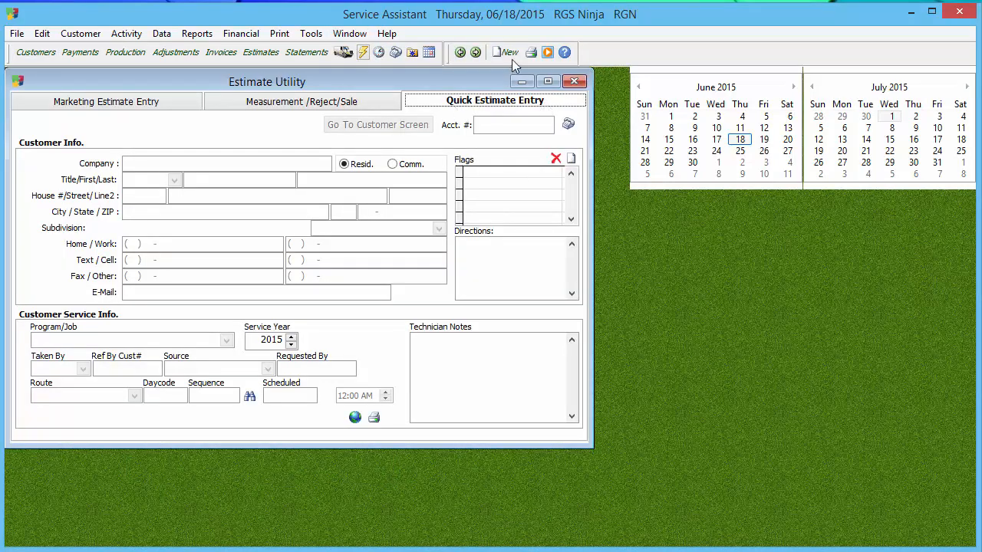
{"action": "left_click", "coordinate": [507, 52]}
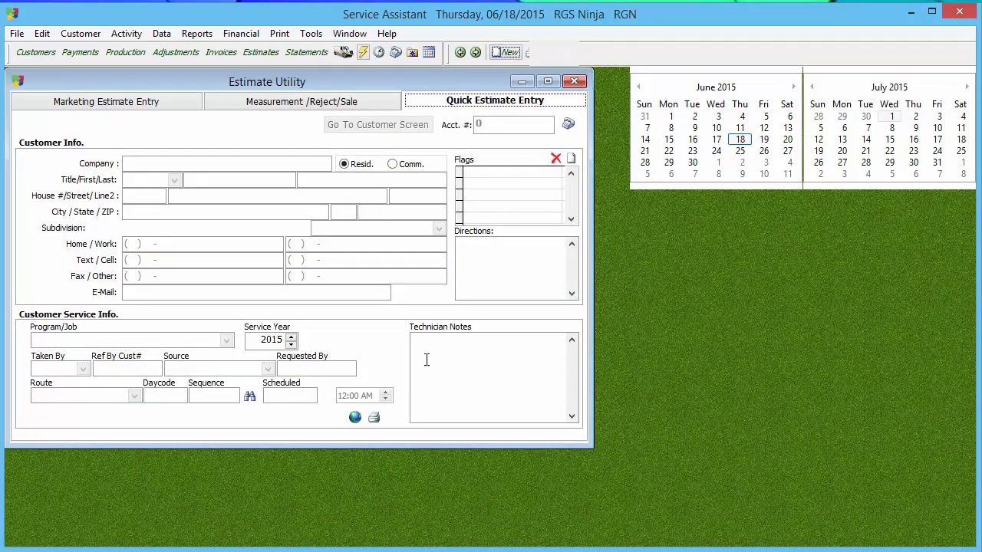
{"action": "left_click", "coordinate": [365, 209]}
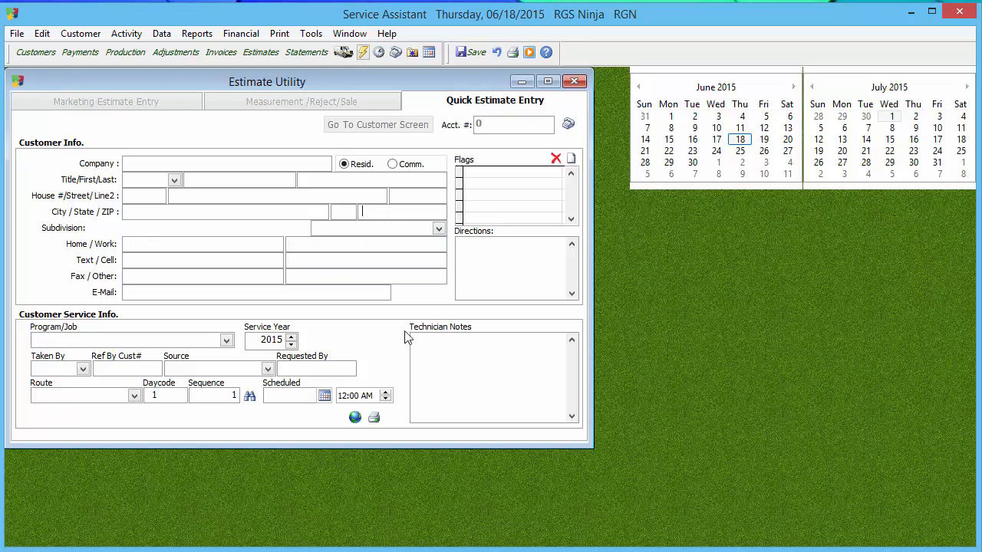
{"action": "type", "text": "48307-"}
{"action": "key", "text": "Tab"}
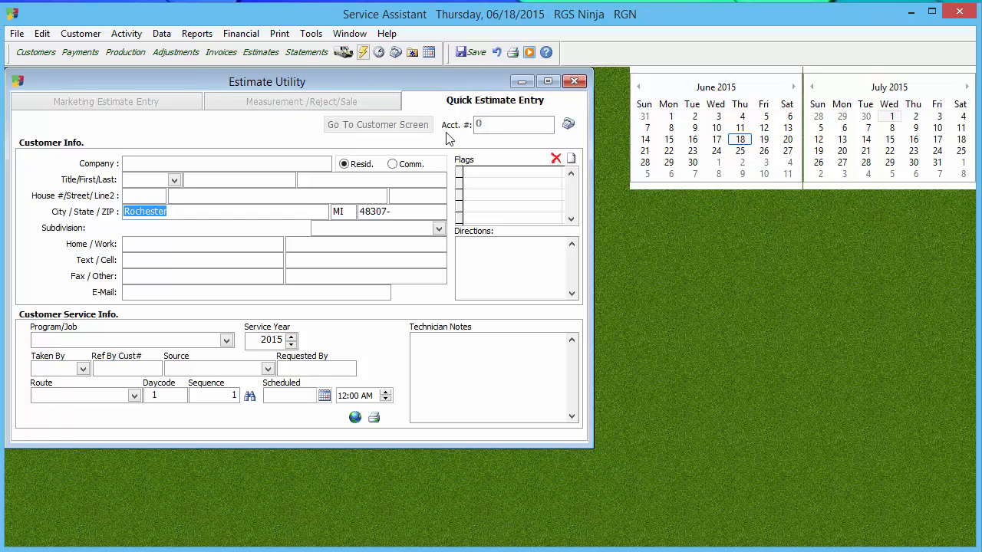
{"action": "left_click", "coordinate": [228, 341]}
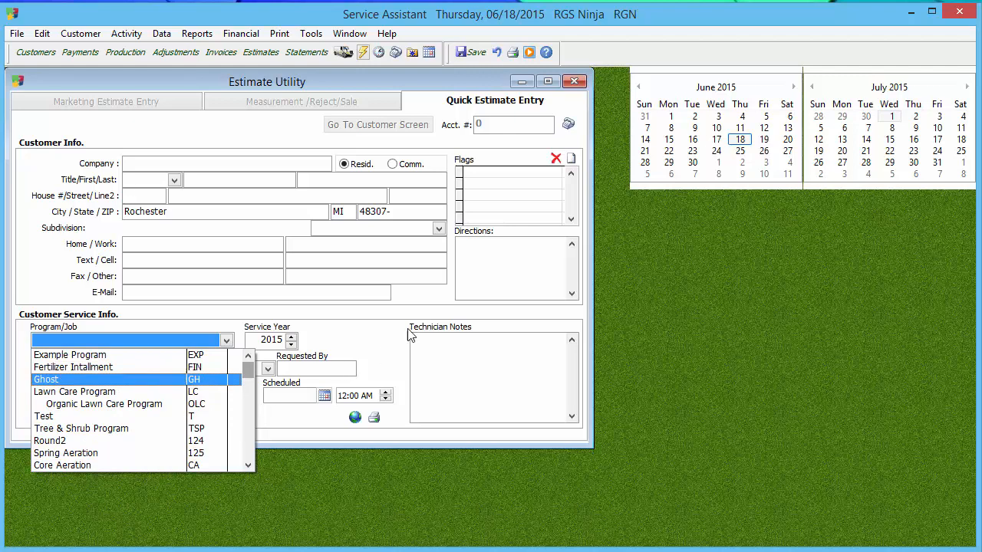
{"action": "left_click", "coordinate": [340, 323]}
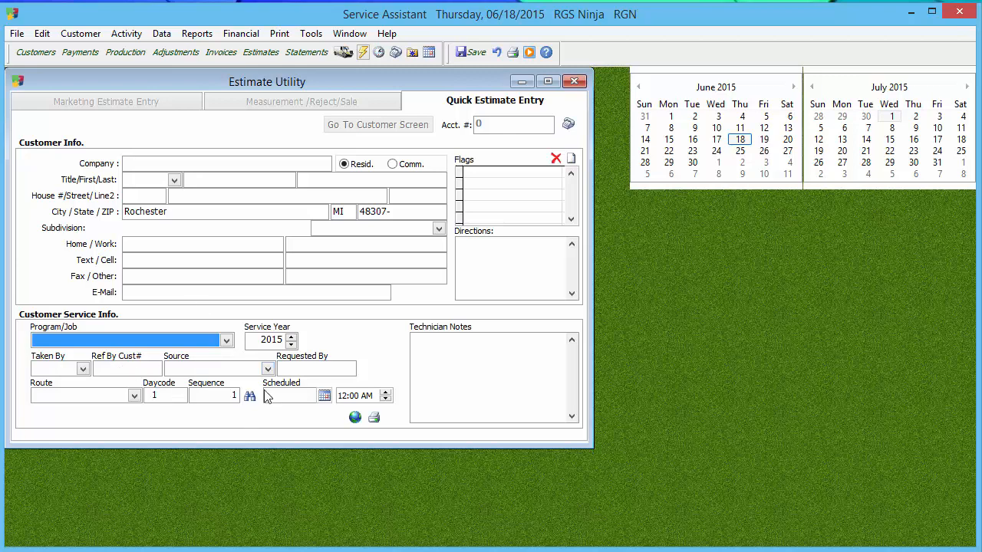
Step: Undo all changes to the quick estimate and close the Estimate Utility
{"action": "left_click", "coordinate": [497, 52]}
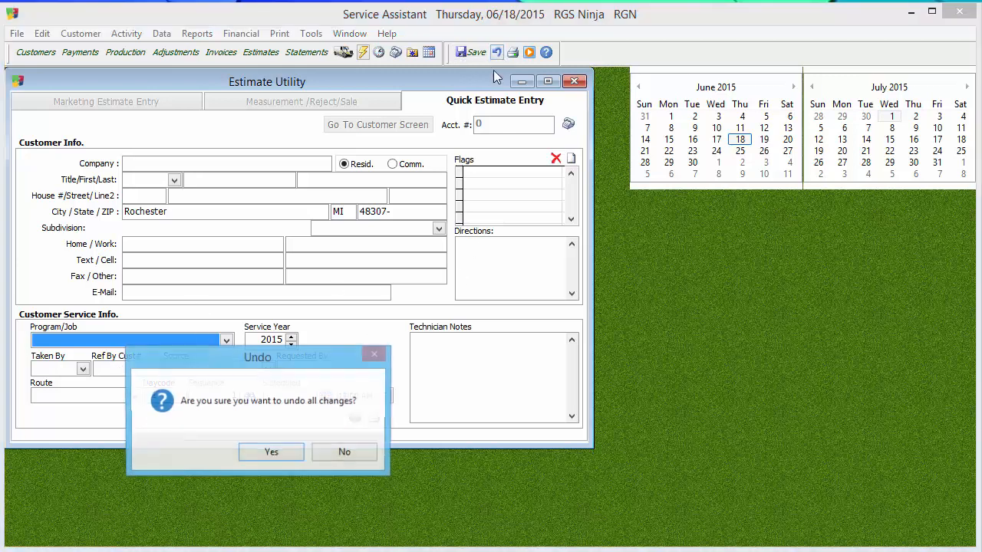
{"action": "left_click", "coordinate": [264, 453]}
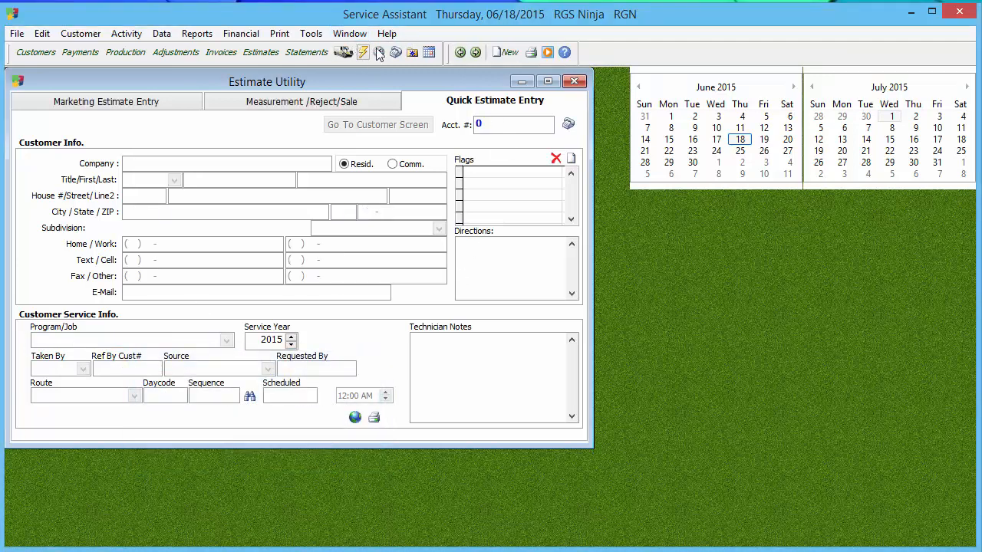
{"action": "left_click", "coordinate": [575, 82]}
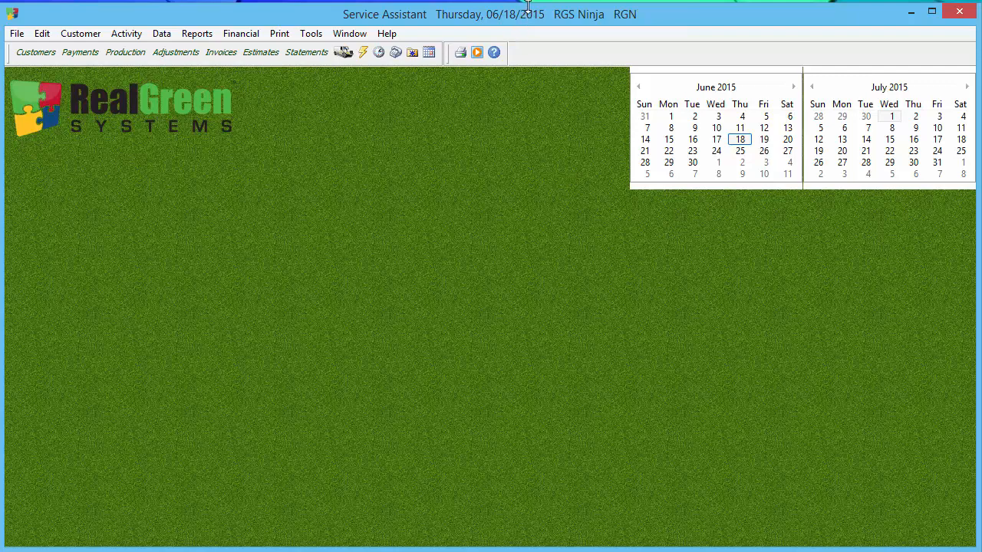
Step: Switch to the desktop and open the MARKETING CUSTOMER LIST spreadsheet in Excel
{"action": "left_click_drag", "start_coordinate": [528, 6], "coordinate": [528, 1]}
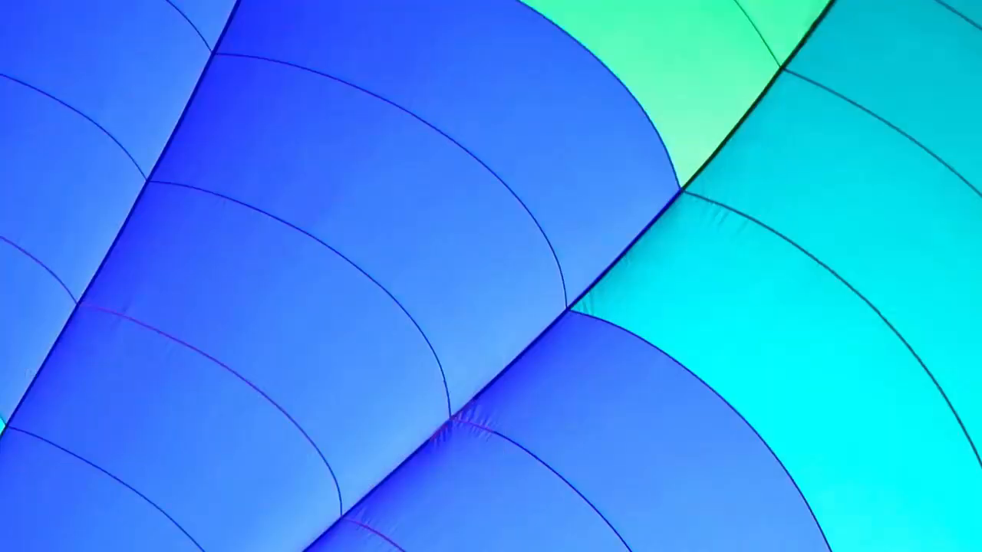
{"action": "left_click_drag", "start_coordinate": [61, 551], "coordinate": [357, 275]}
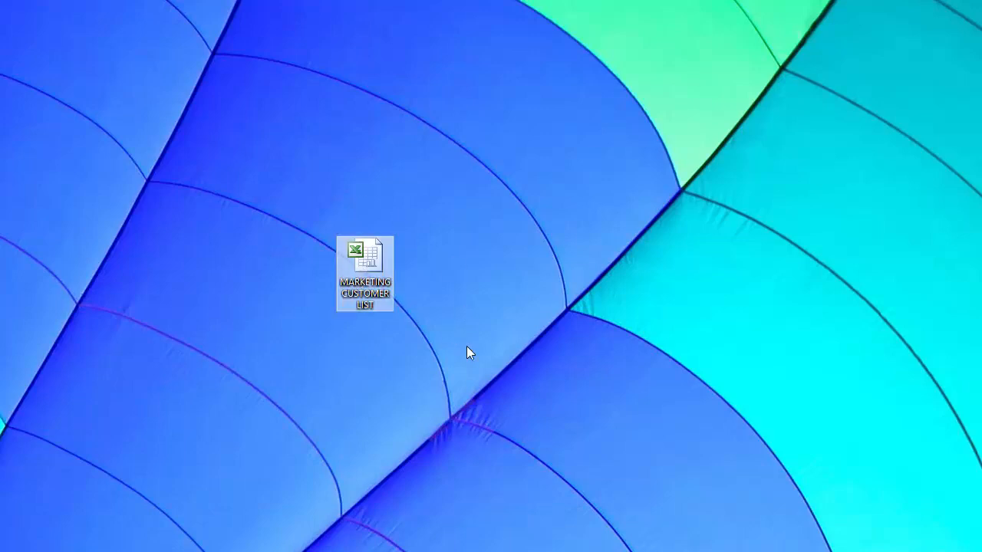
{"action": "key", "text": "Return"}
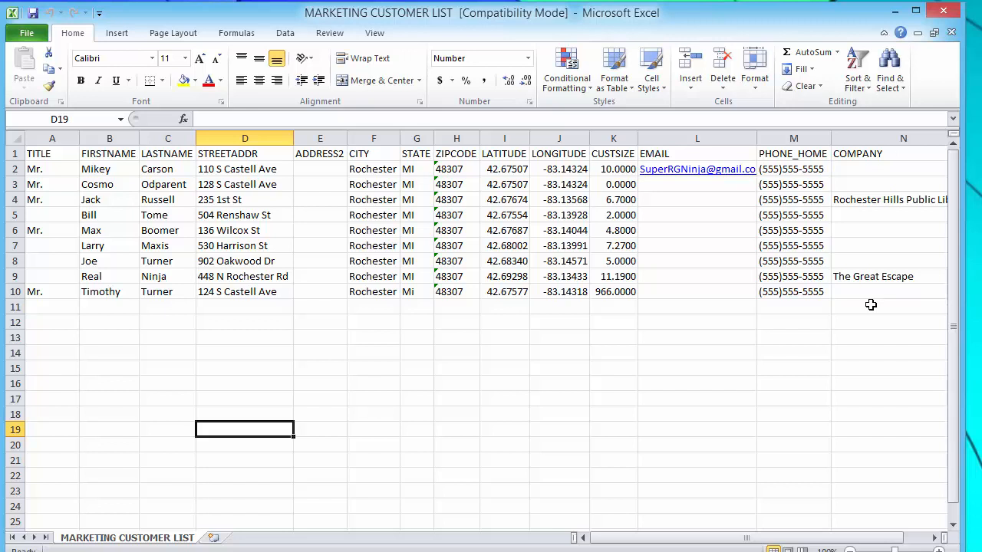
Step: Examine the city, state, ZIP code and company entries in the customer list, and close the workbook
{"action": "left_click", "coordinate": [386, 168]}
{"action": "left_click", "coordinate": [414, 170]}
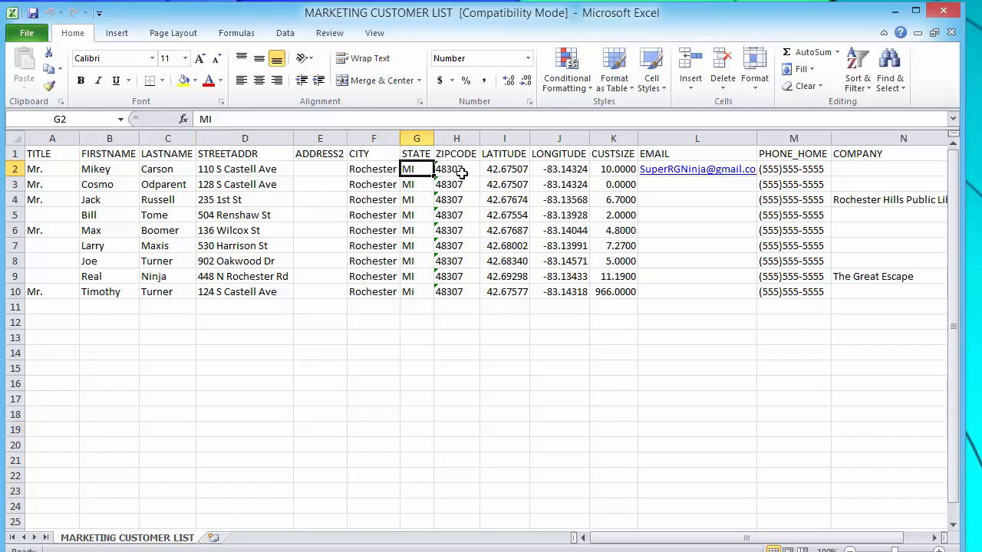
{"action": "left_click", "coordinate": [459, 170]}
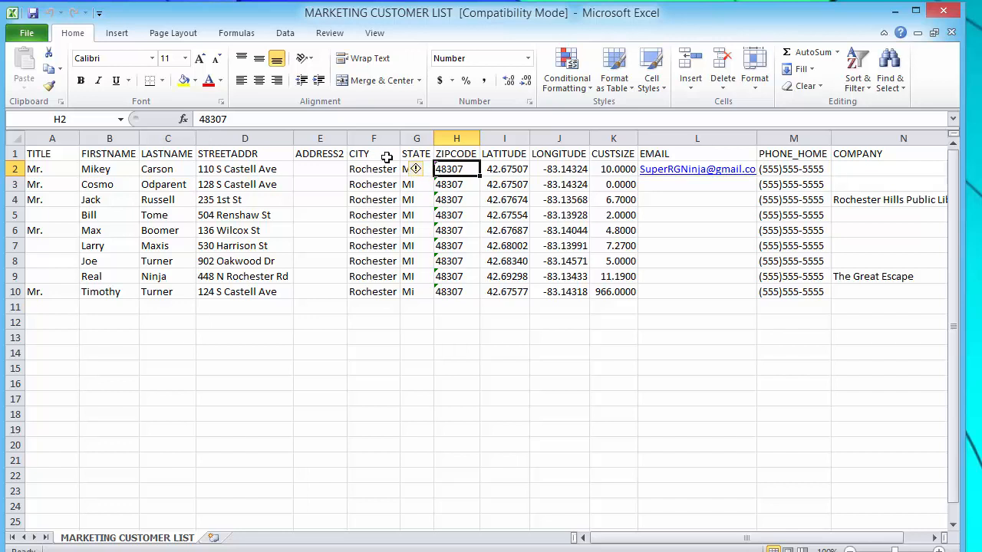
{"action": "left_click", "coordinate": [431, 427]}
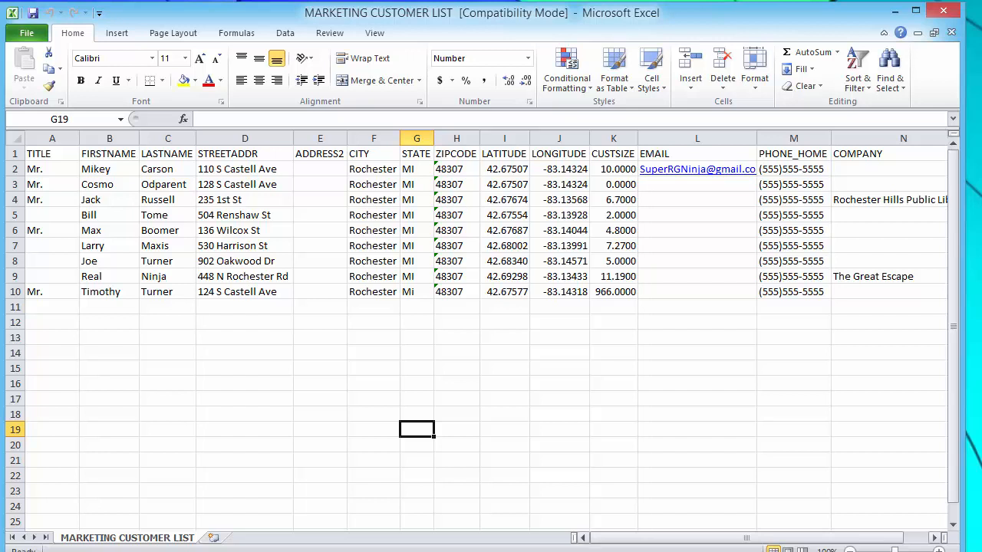
{"action": "key", "text": "alt+Tab"}
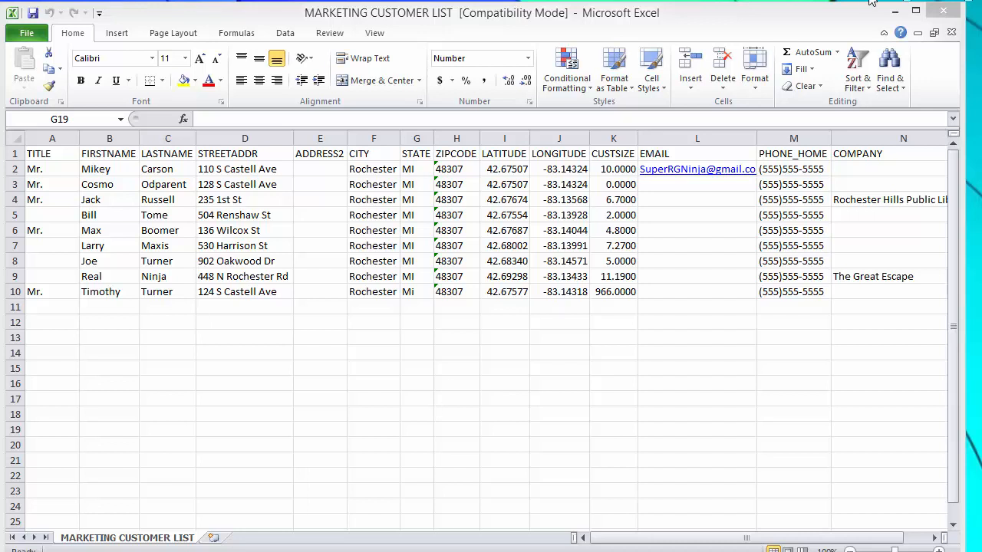
{"action": "left_click_drag", "start_coordinate": [963, 48], "coordinate": [976, 50]}
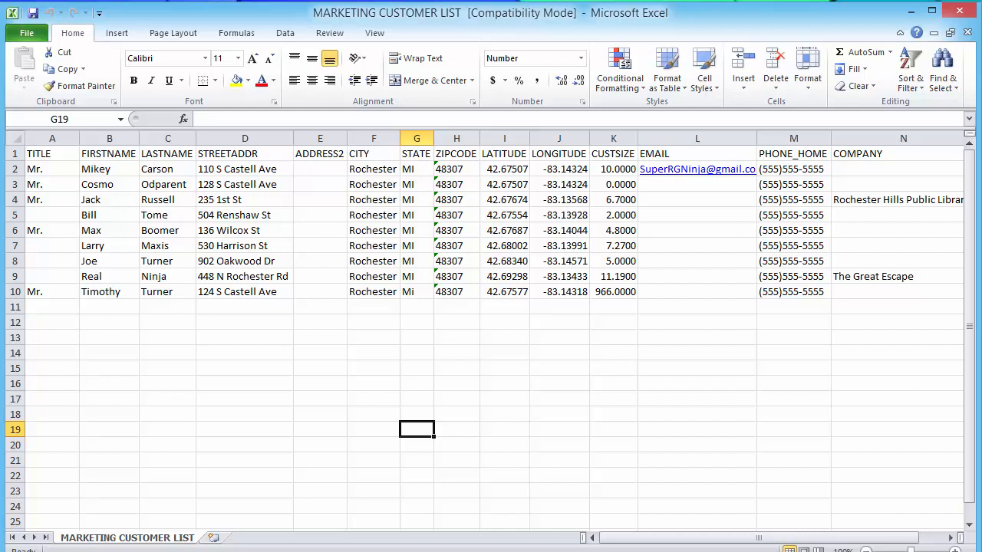
{"action": "left_click", "coordinate": [880, 198]}
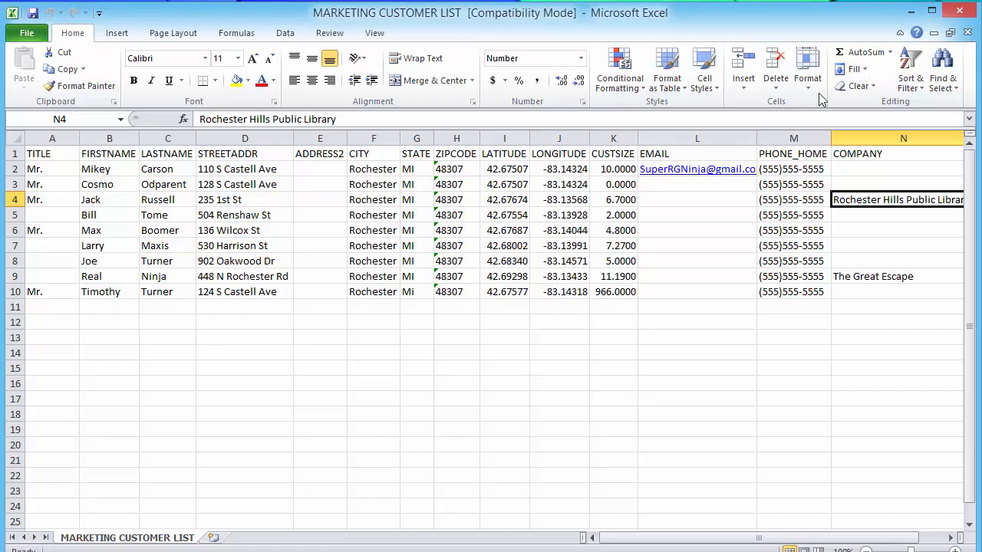
{"action": "left_click", "coordinate": [957, 12]}
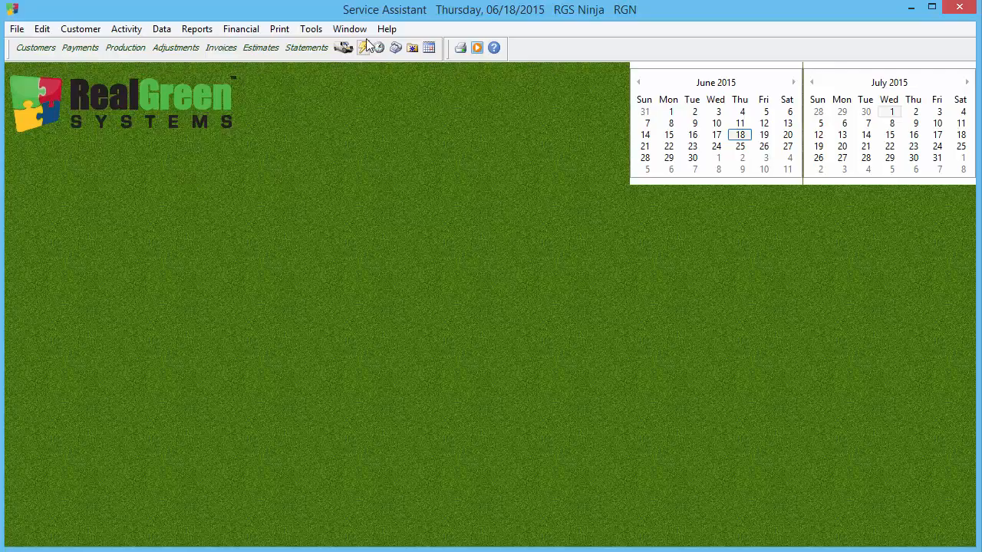
Step: Open the Marketing Import utility, confirming that a data backup has been made, and reposition its window
{"action": "left_click", "coordinate": [326, 34]}
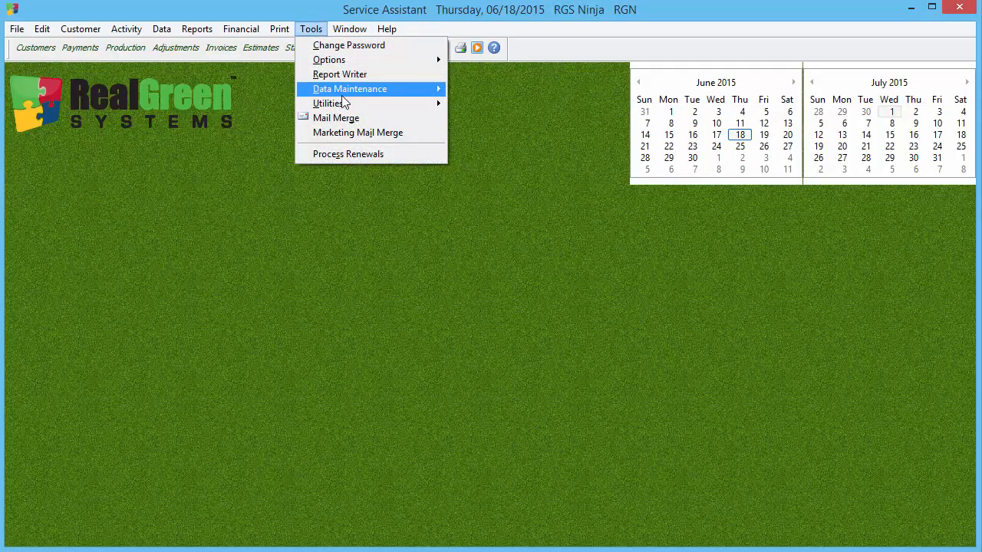
{"action": "mouse_move", "coordinate": [345, 103]}
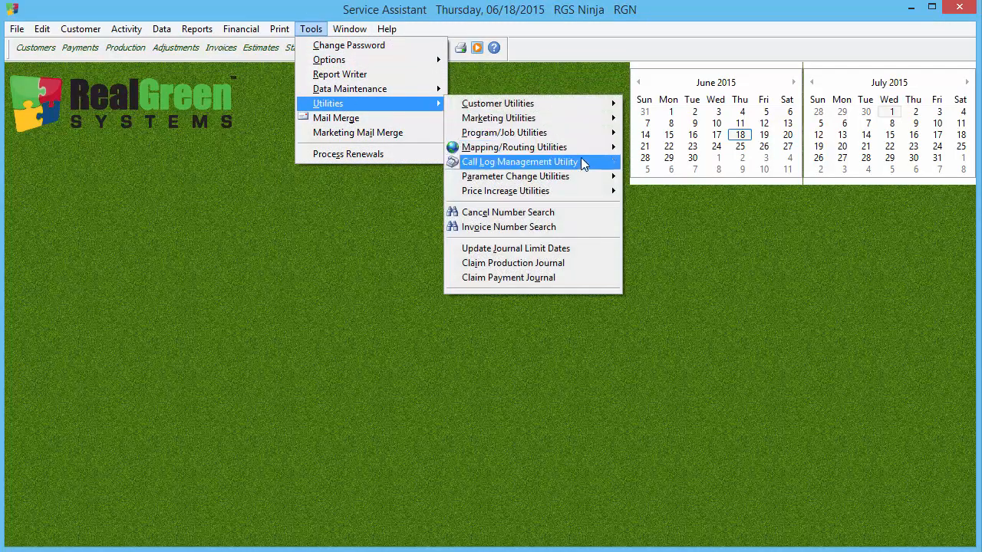
{"action": "mouse_move", "coordinate": [607, 125]}
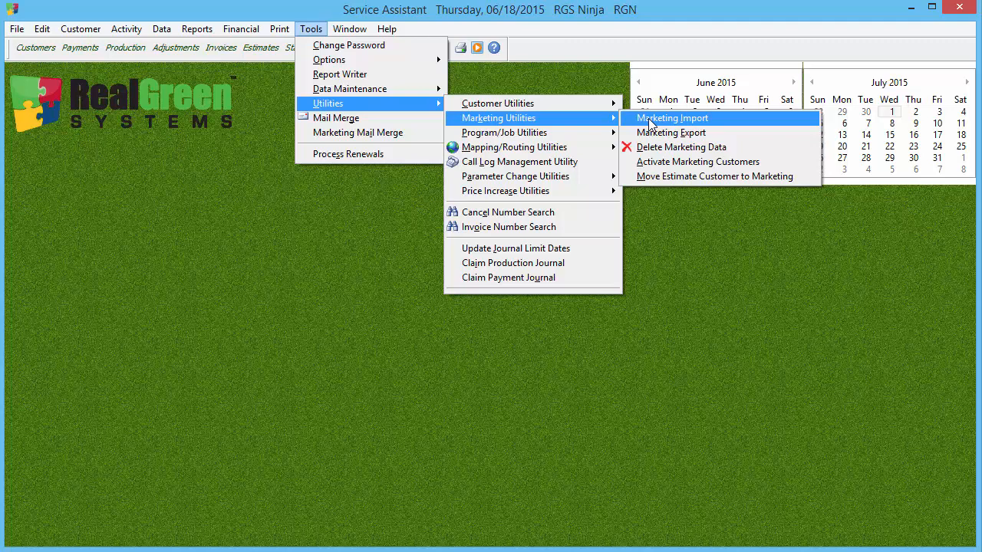
{"action": "left_click", "coordinate": [650, 121]}
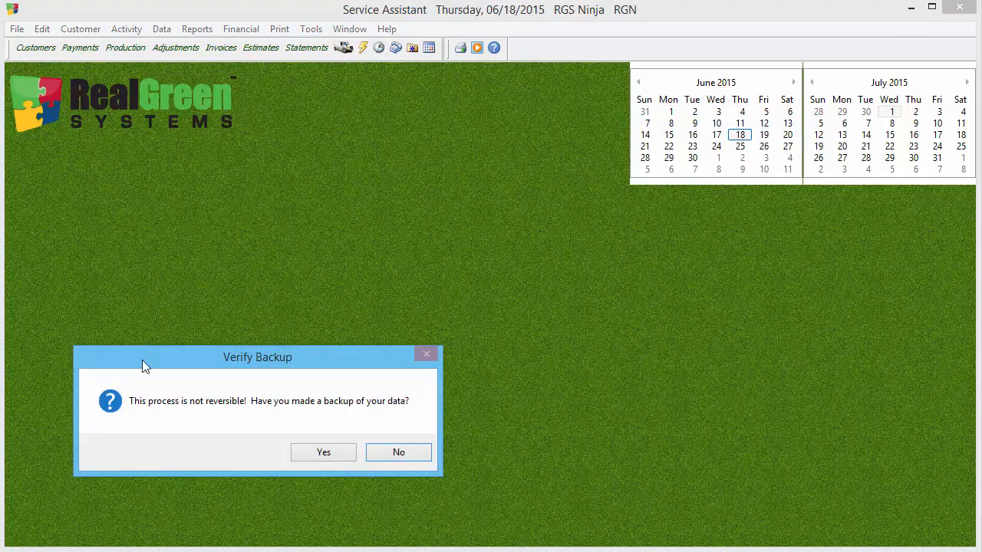
{"action": "left_click", "coordinate": [336, 456]}
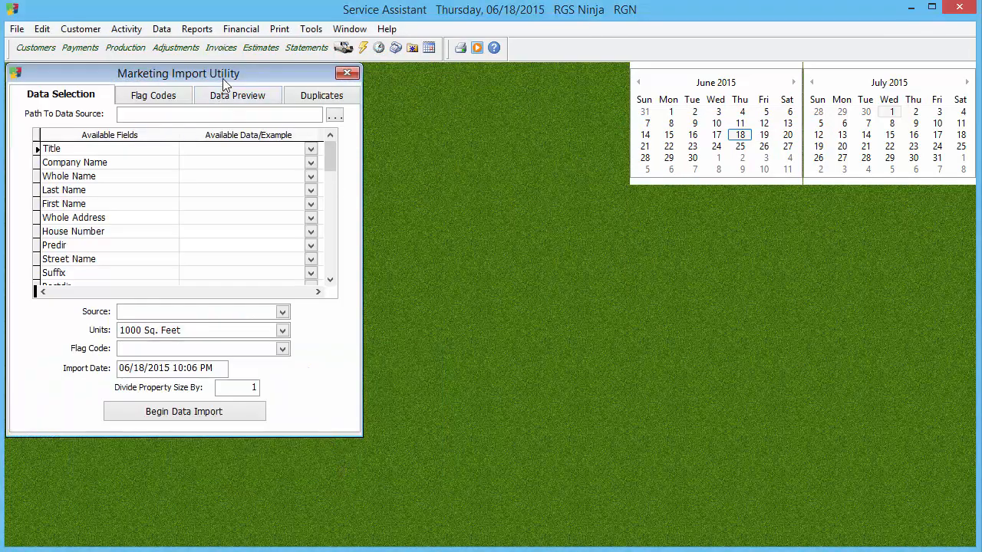
{"action": "left_click_drag", "start_coordinate": [222, 77], "coordinate": [312, 86]}
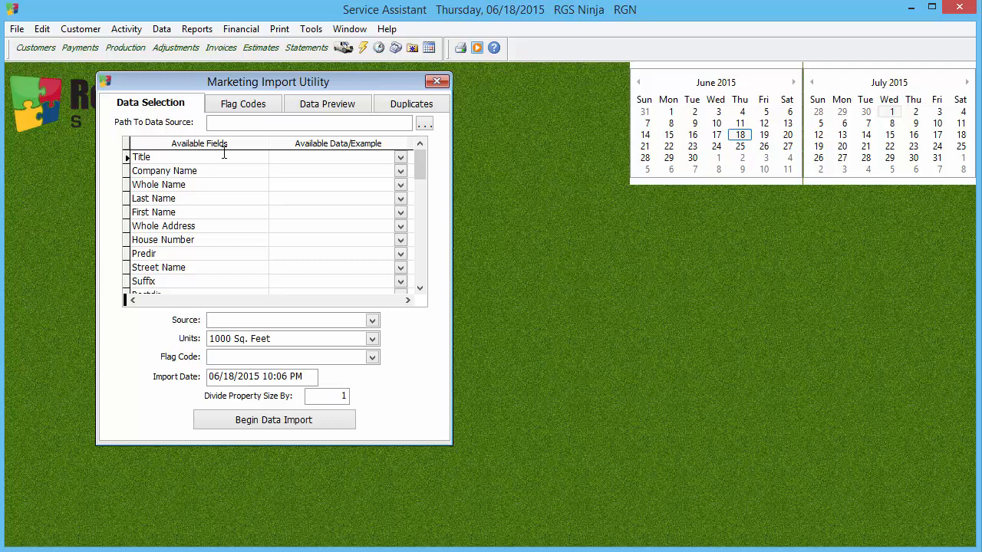
Step: Load the MARKETING CUSTOMER LIST workbook from the Desktop as the data source, using its first row as column names
{"action": "left_click", "coordinate": [424, 125]}
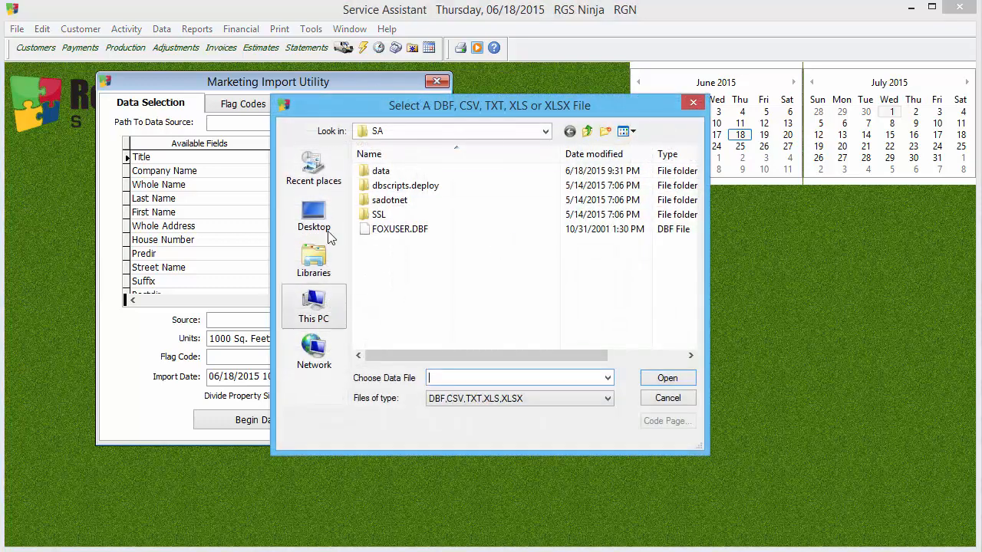
{"action": "left_click", "coordinate": [322, 223]}
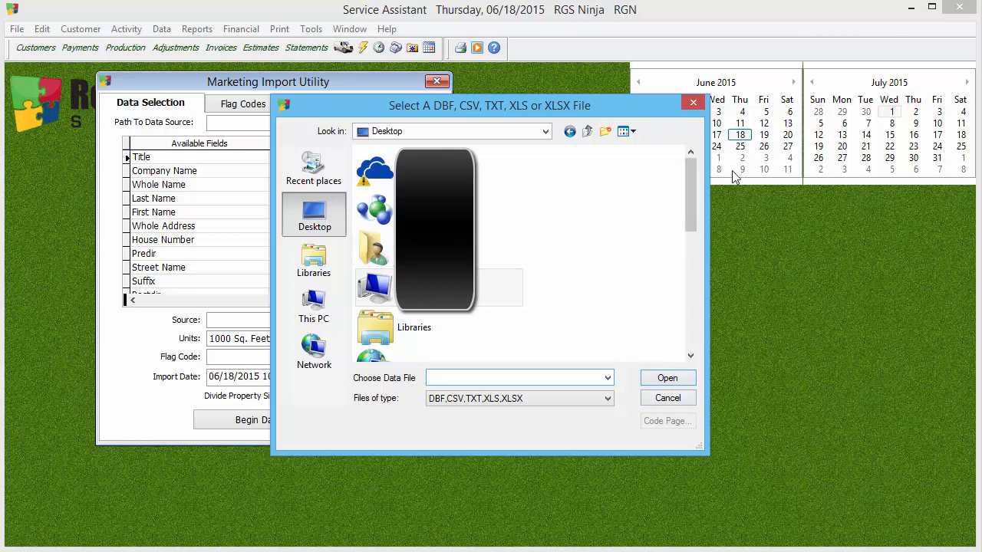
{"action": "left_click_drag", "start_coordinate": [693, 217], "coordinate": [682, 377]}
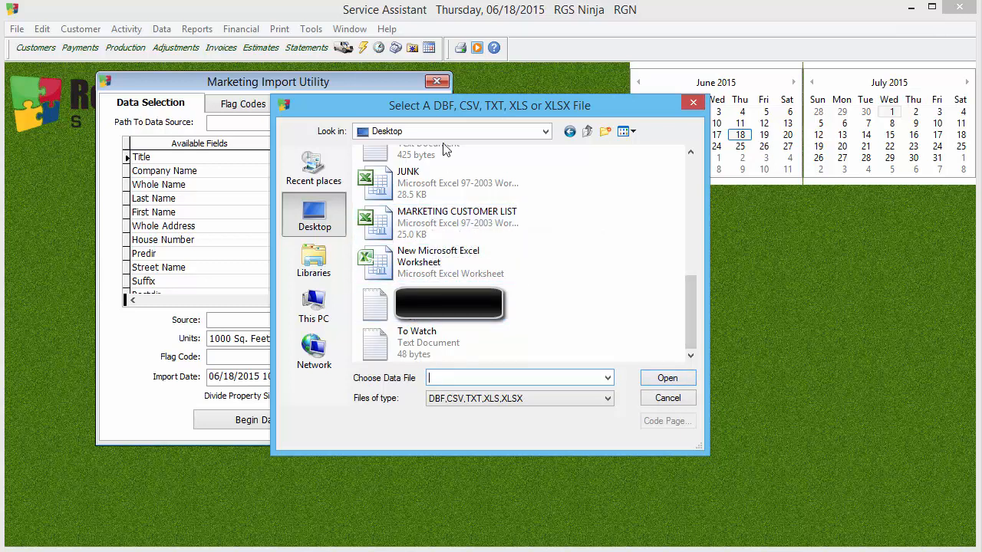
{"action": "double_click", "coordinate": [450, 230]}
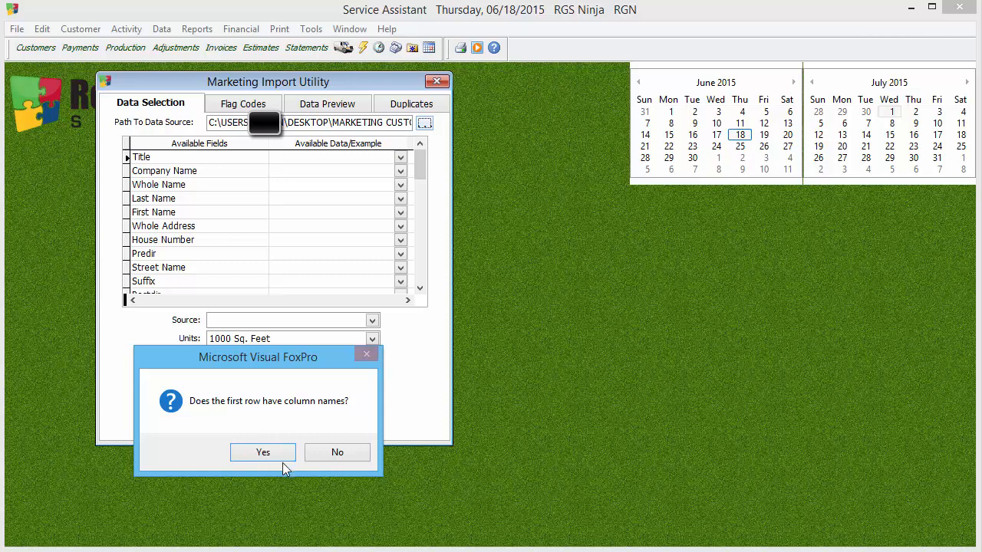
{"action": "left_click", "coordinate": [341, 454]}
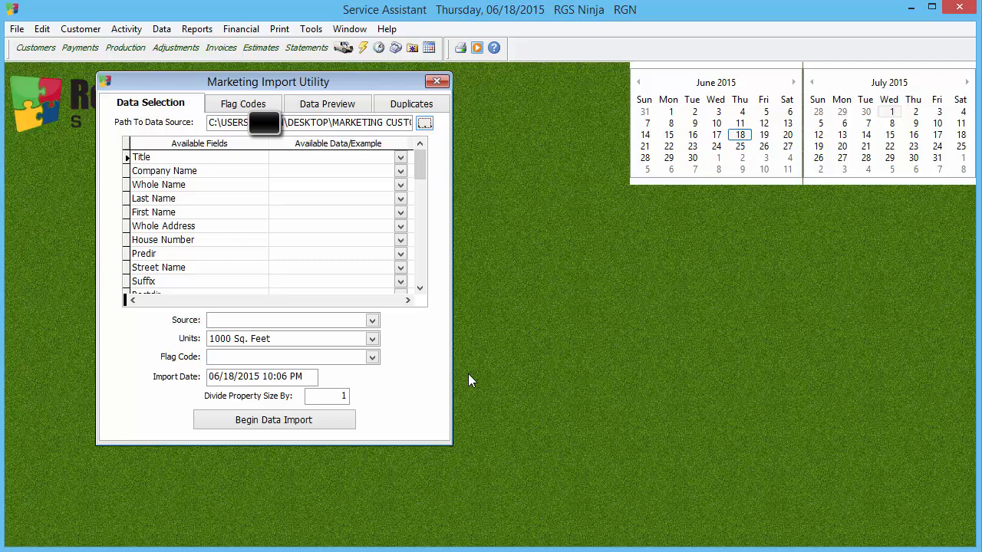
Step: Map the Title field to the TITLE column and the Company Name field to the COMPANY column
{"action": "left_click", "coordinate": [401, 157]}
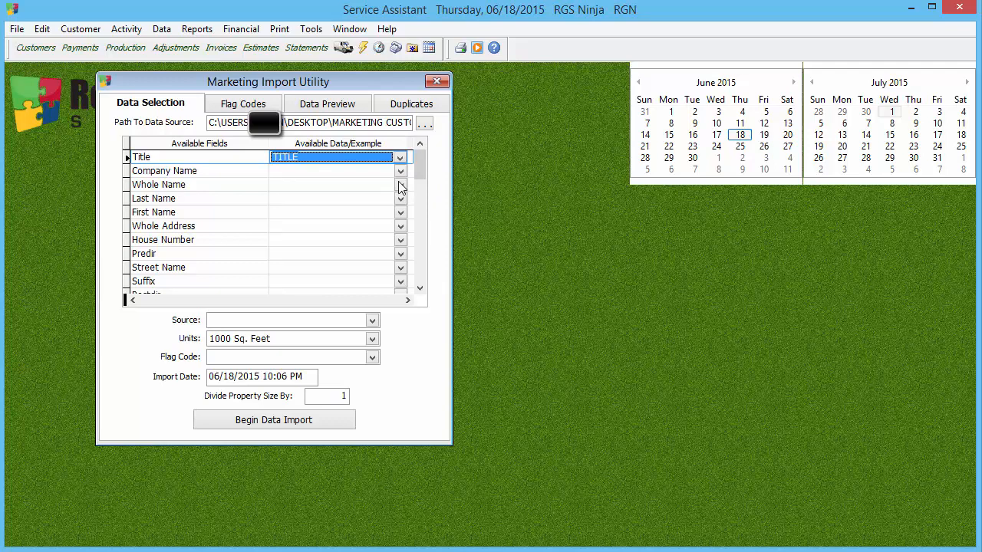
{"action": "left_click", "coordinate": [400, 171]}
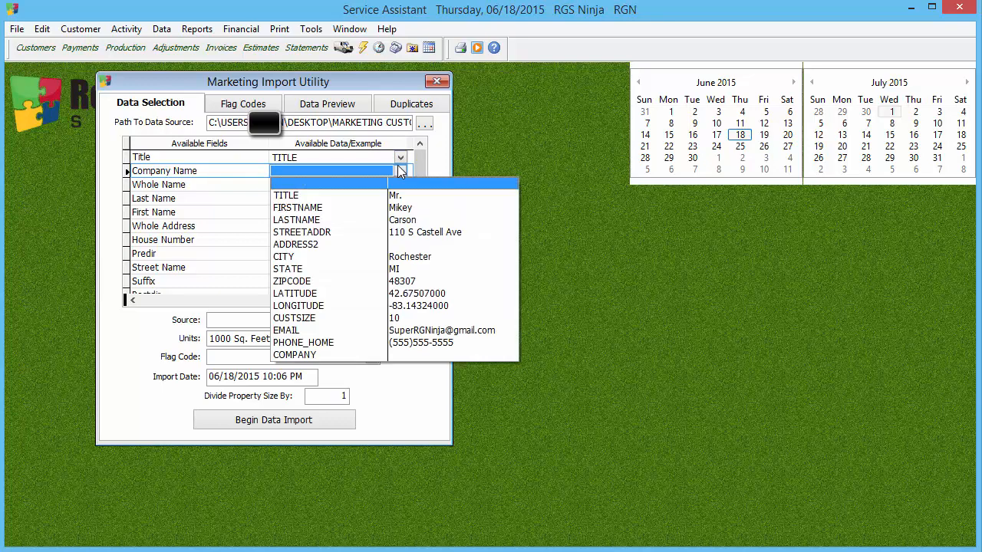
{"action": "left_click", "coordinate": [414, 355]}
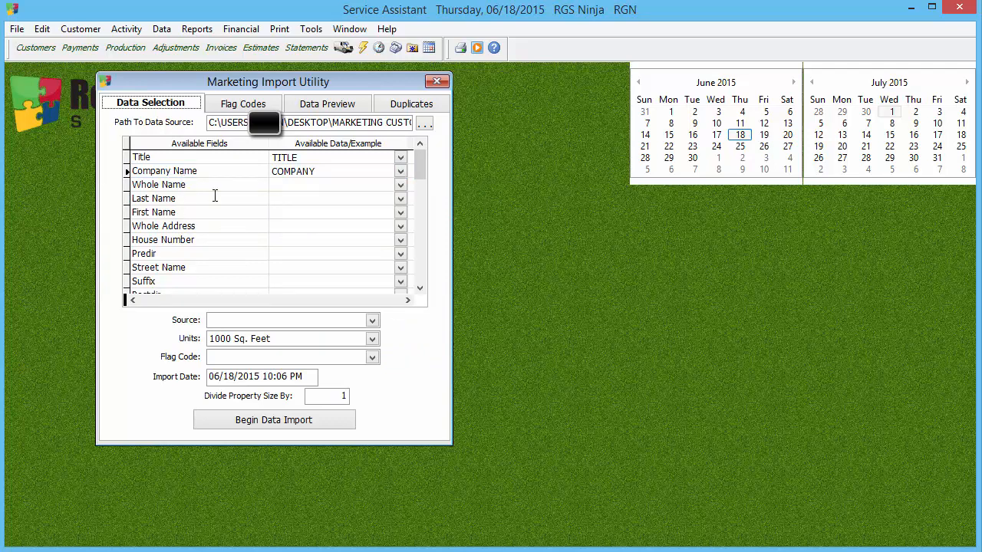
Step: Leave Whole Name unmapped, and map Last Name to LASTNAME and First Name to FIRSTNAME
{"action": "left_click", "coordinate": [399, 186]}
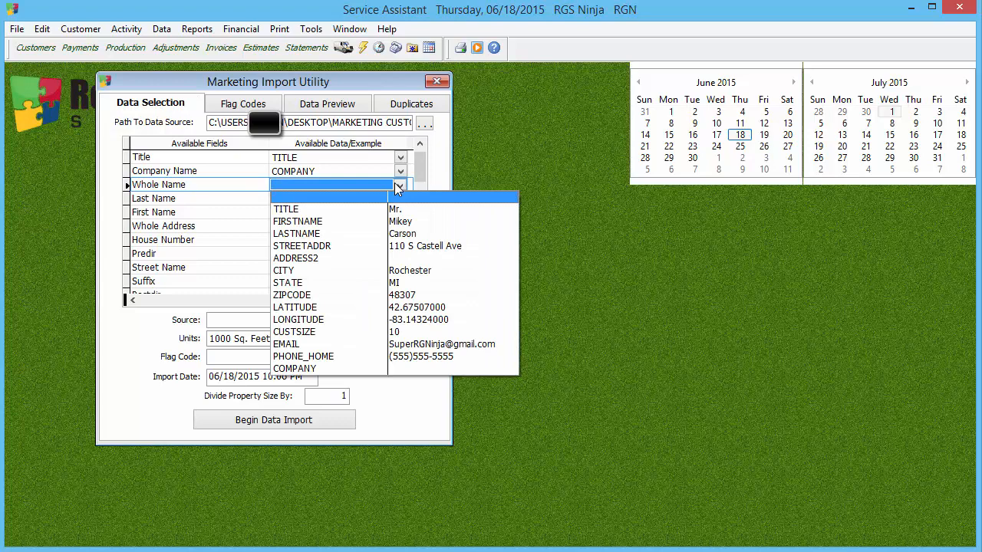
{"action": "left_click", "coordinate": [437, 182]}
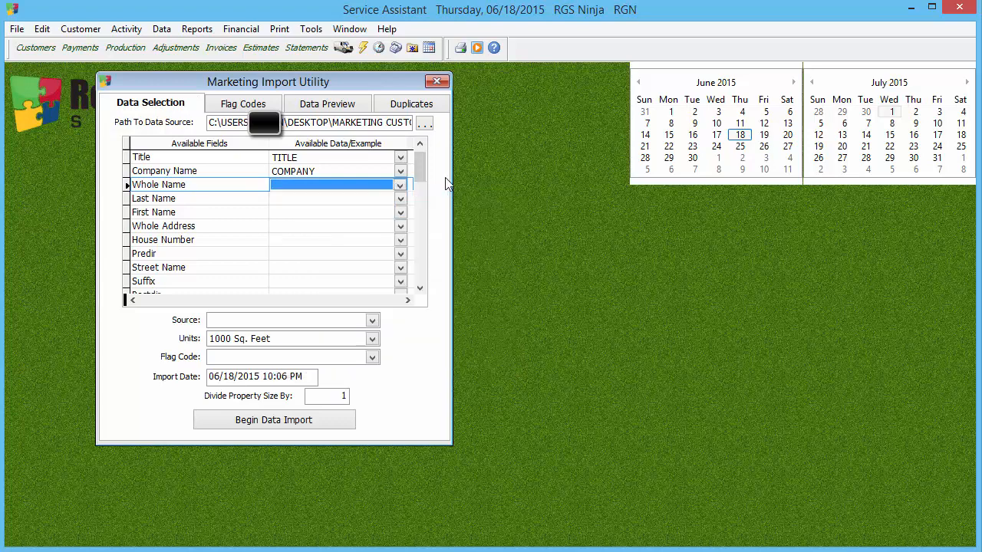
{"action": "left_click", "coordinate": [401, 198]}
{"action": "left_click", "coordinate": [402, 254]}
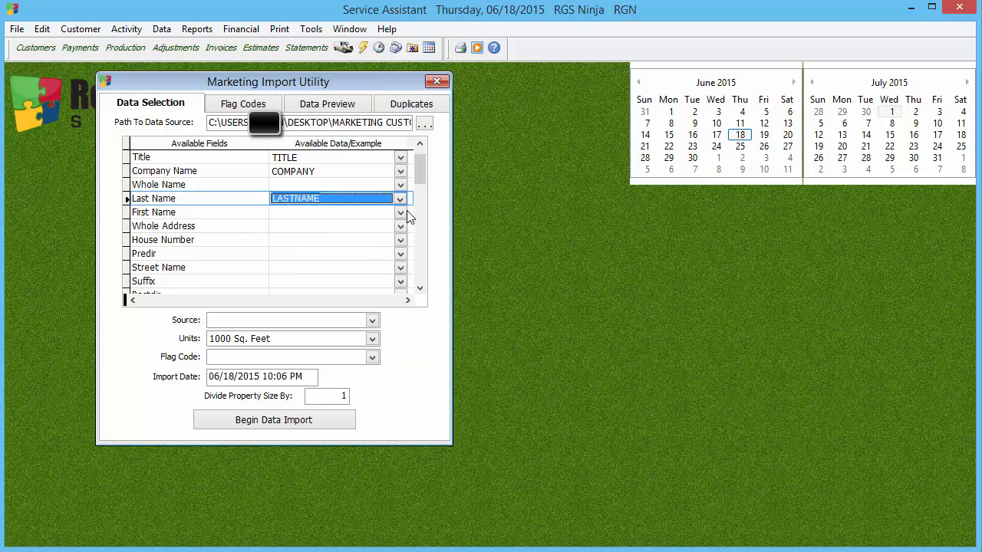
{"action": "left_click", "coordinate": [405, 213]}
{"action": "left_click", "coordinate": [408, 250]}
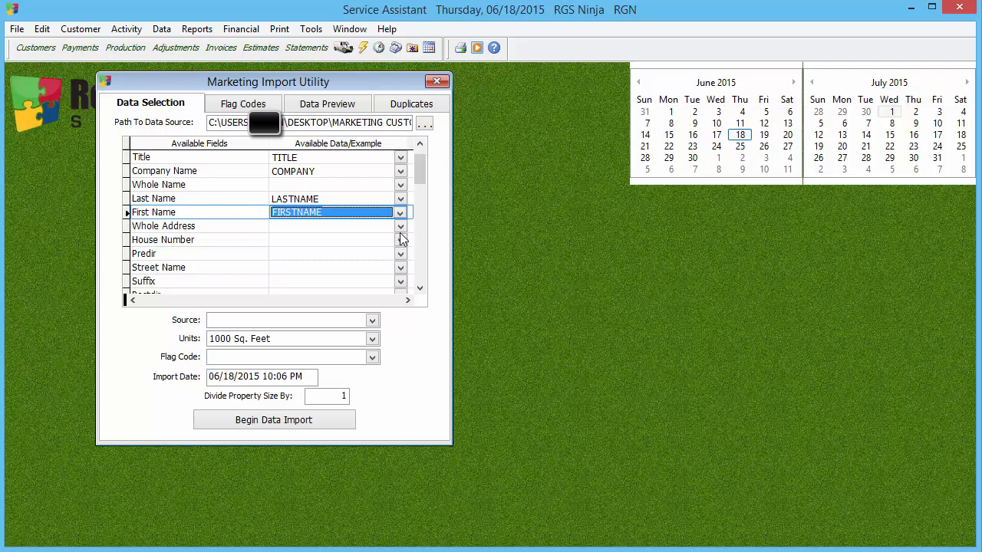
Step: Map the Whole Address field to STREETADDR and the Address Line 2 field to ADDRESS2
{"action": "left_click", "coordinate": [401, 226]}
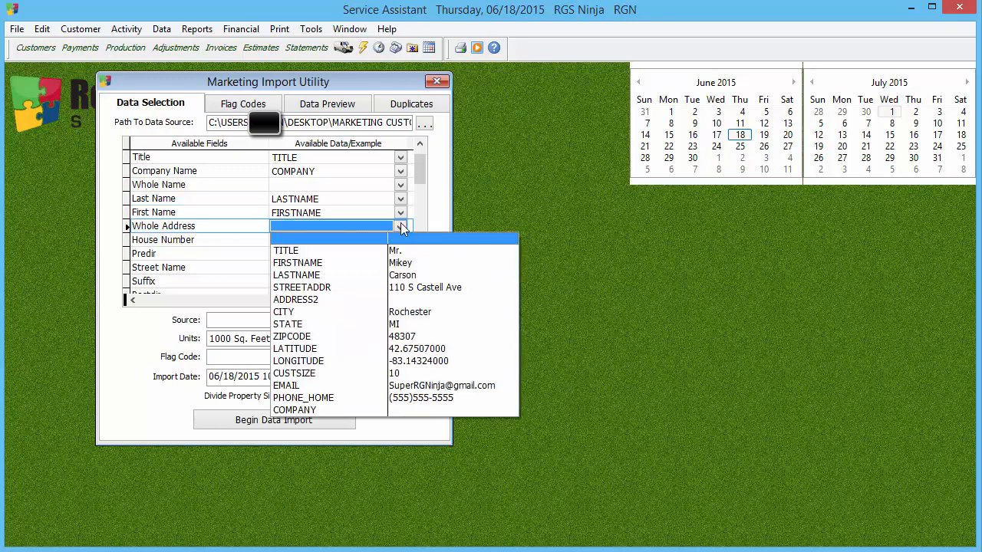
{"action": "left_click", "coordinate": [414, 287]}
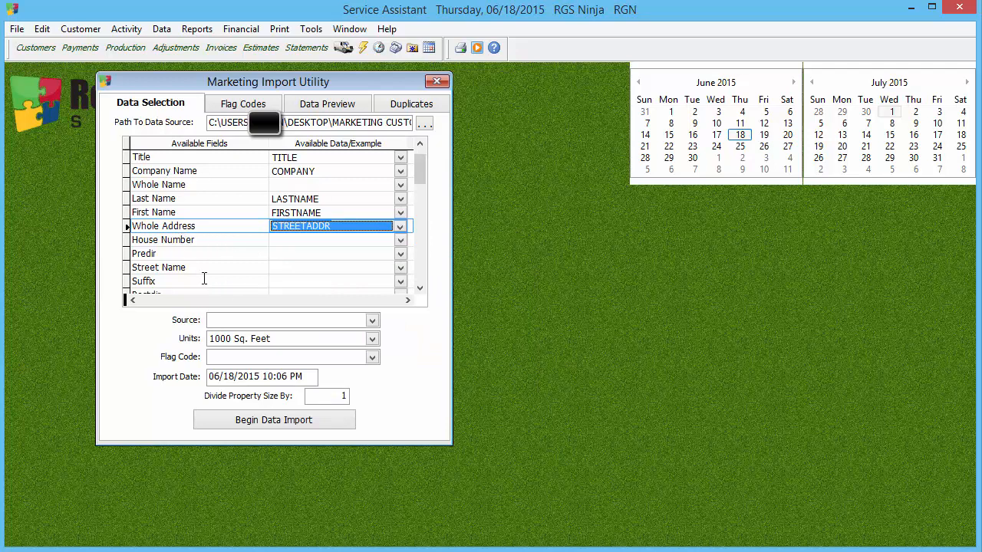
{"action": "left_click", "coordinate": [420, 290]}
{"action": "left_click", "coordinate": [420, 290]}
{"action": "left_click", "coordinate": [421, 290]}
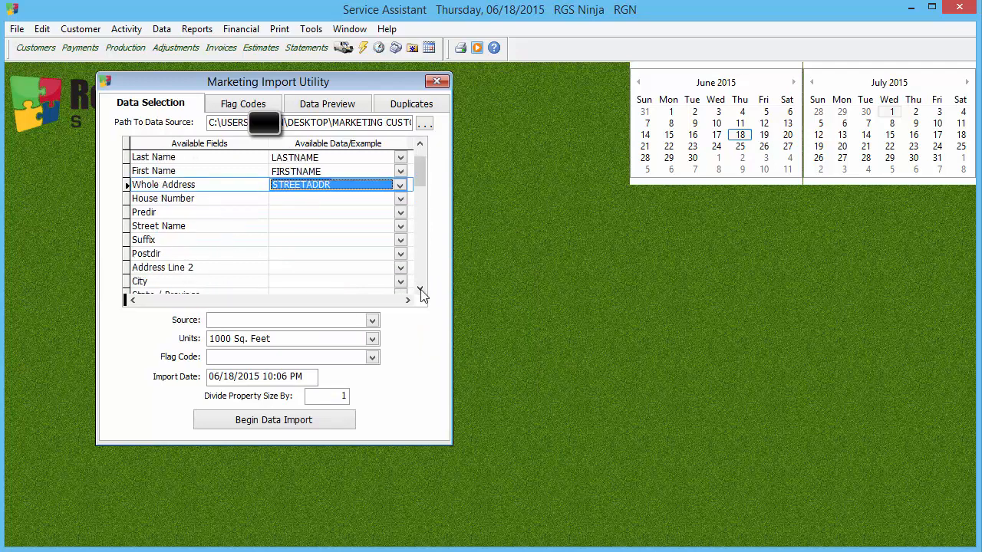
{"action": "left_click", "coordinate": [421, 290]}
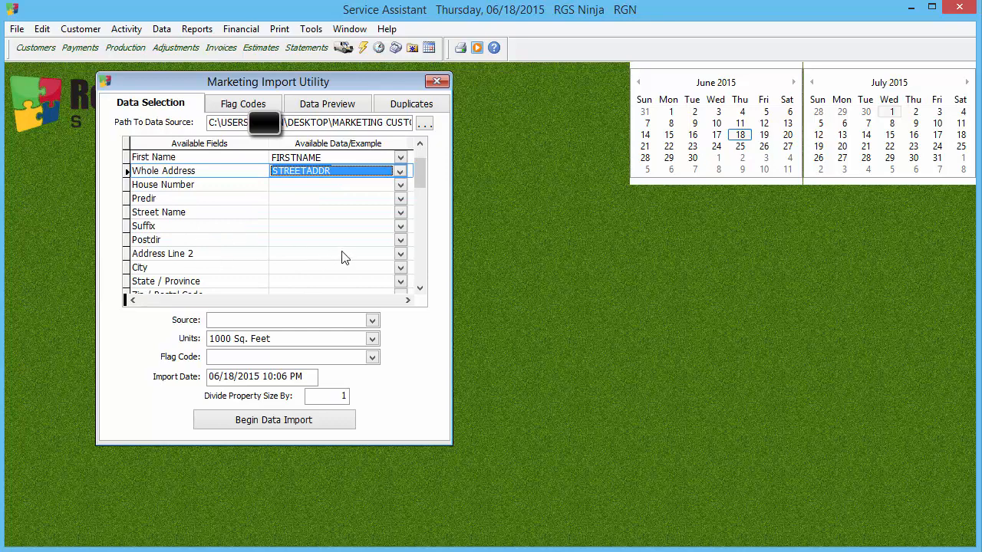
{"action": "left_click", "coordinate": [399, 256]}
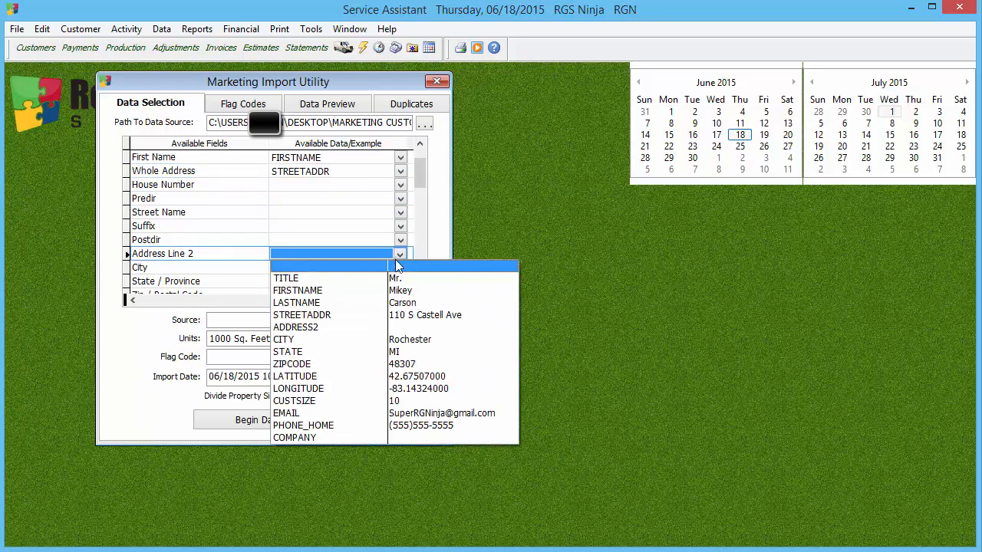
{"action": "left_click", "coordinate": [399, 332]}
Step: Map the City field to the CITY column and the State / Province field to the STATE column
{"action": "left_click", "coordinate": [420, 289]}
{"action": "left_click", "coordinate": [421, 290]}
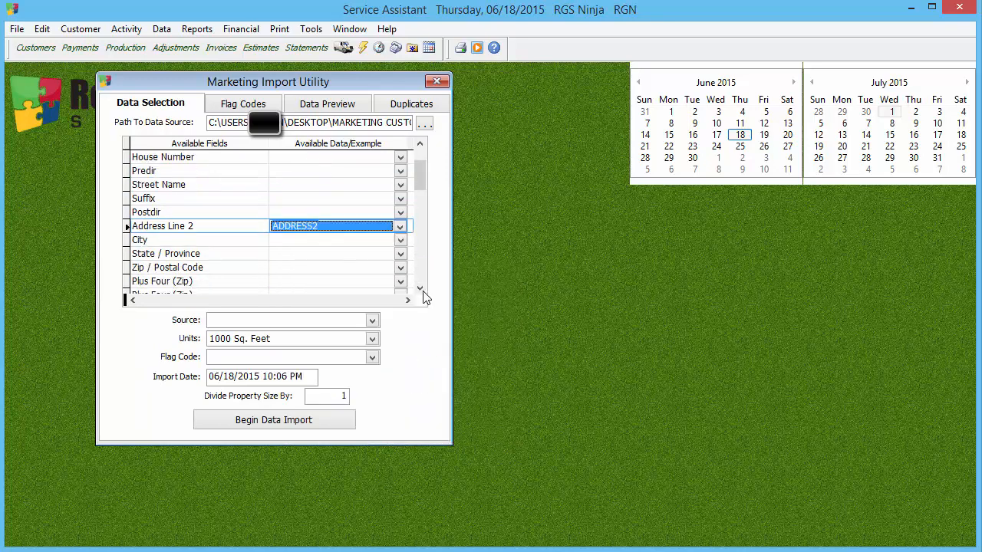
{"action": "left_click", "coordinate": [400, 240]}
{"action": "left_click", "coordinate": [449, 324]}
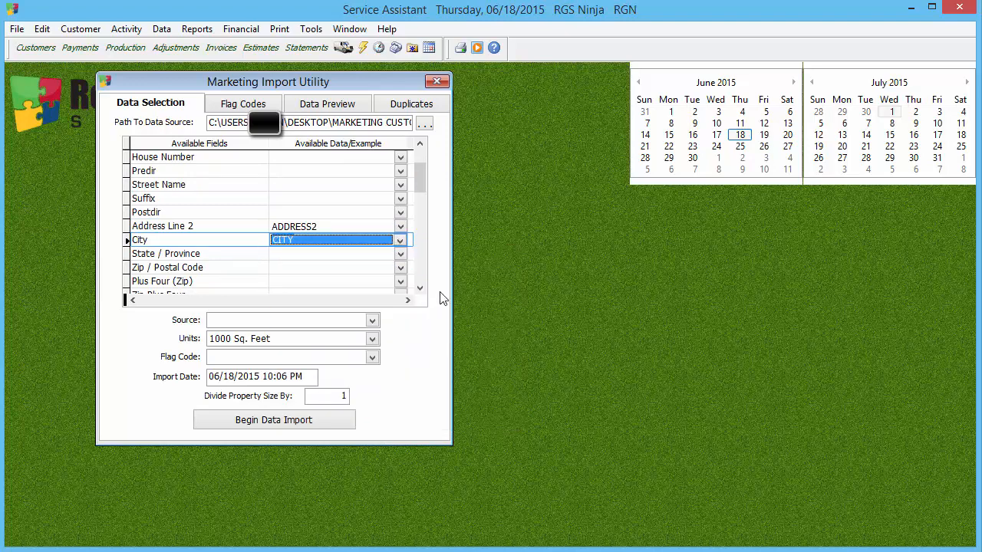
{"action": "left_click", "coordinate": [421, 289]}
{"action": "left_click", "coordinate": [400, 240]}
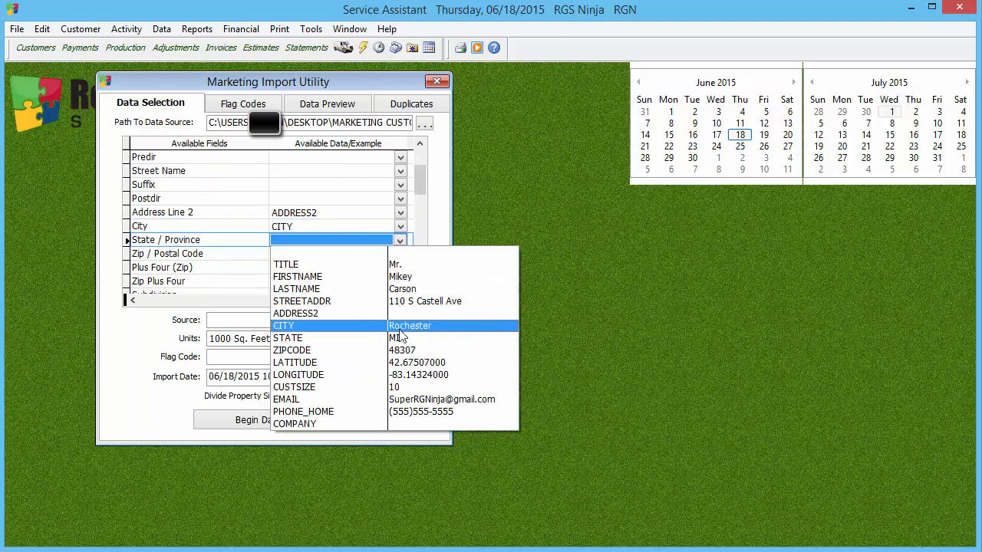
{"action": "left_click", "coordinate": [402, 338]}
{"action": "left_click", "coordinate": [399, 242]}
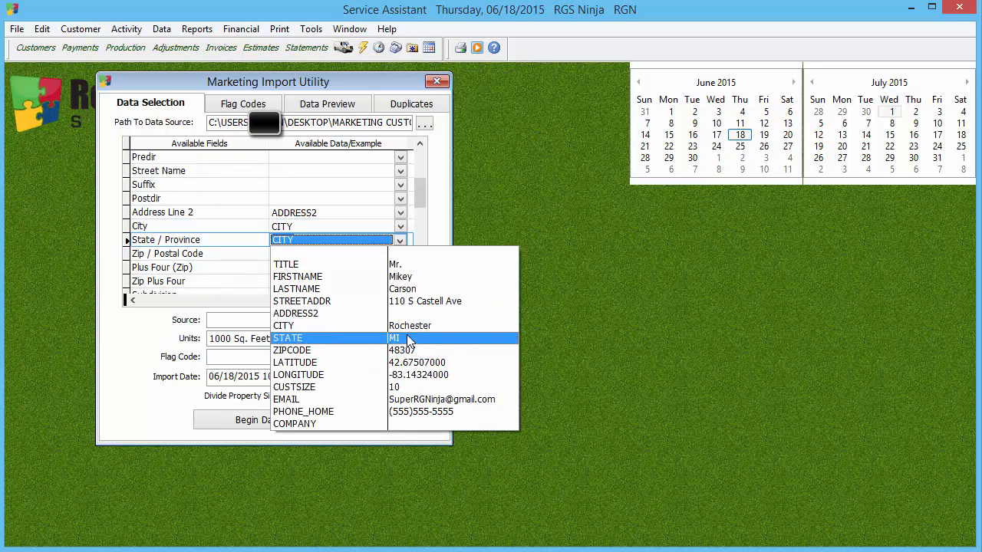
{"action": "left_click", "coordinate": [411, 340]}
Step: Map the Zip / Postal Code field to ZIPCODE and the Property Size field to CUSTSIZE
{"action": "left_click", "coordinate": [400, 254]}
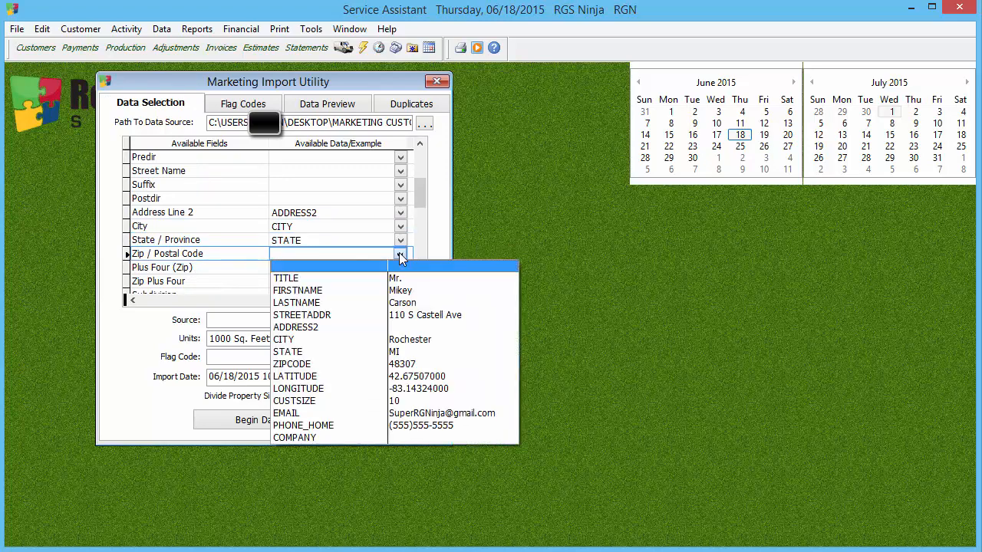
{"action": "left_click", "coordinate": [429, 360]}
{"action": "left_click", "coordinate": [420, 289]}
{"action": "left_click", "coordinate": [419, 289]}
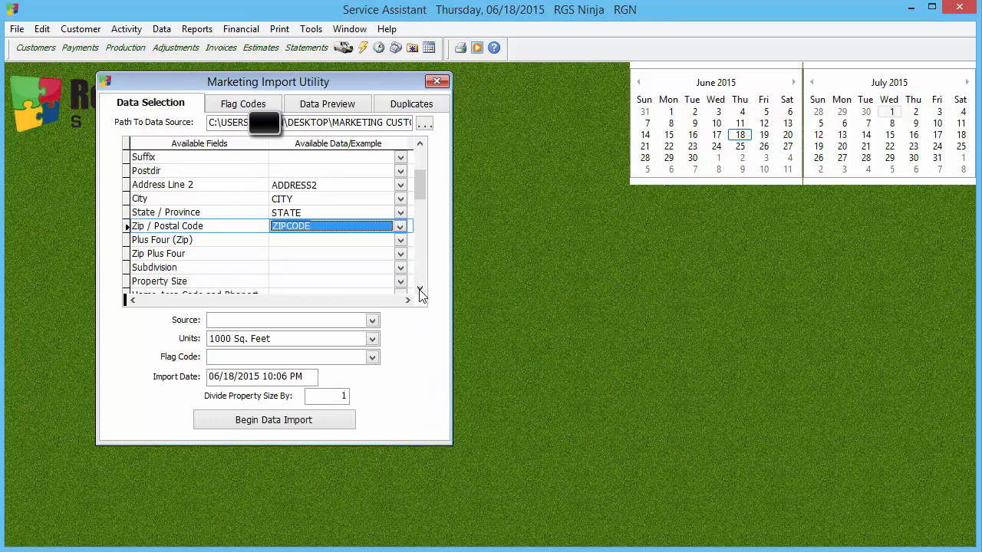
{"action": "left_click", "coordinate": [420, 289]}
{"action": "left_click", "coordinate": [399, 268]}
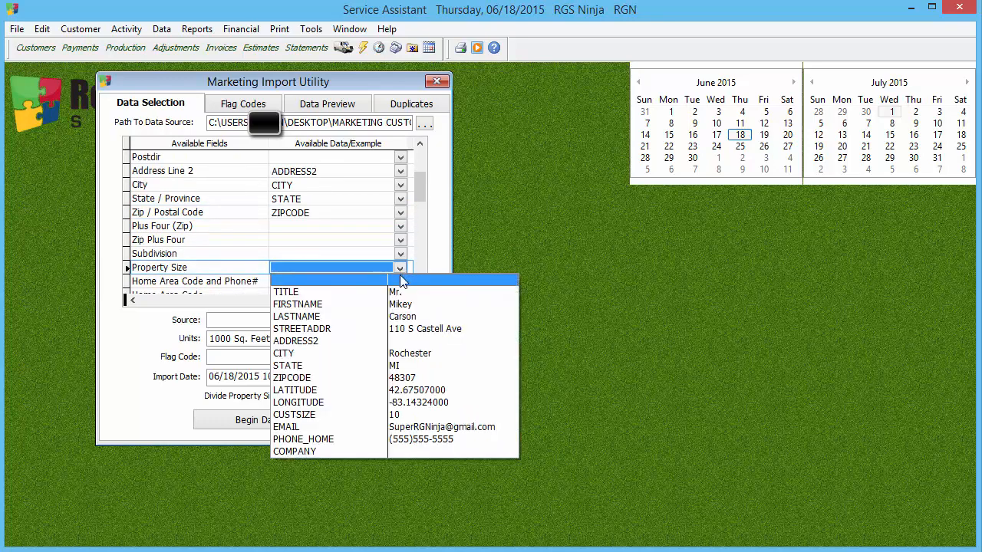
{"action": "left_click", "coordinate": [386, 421]}
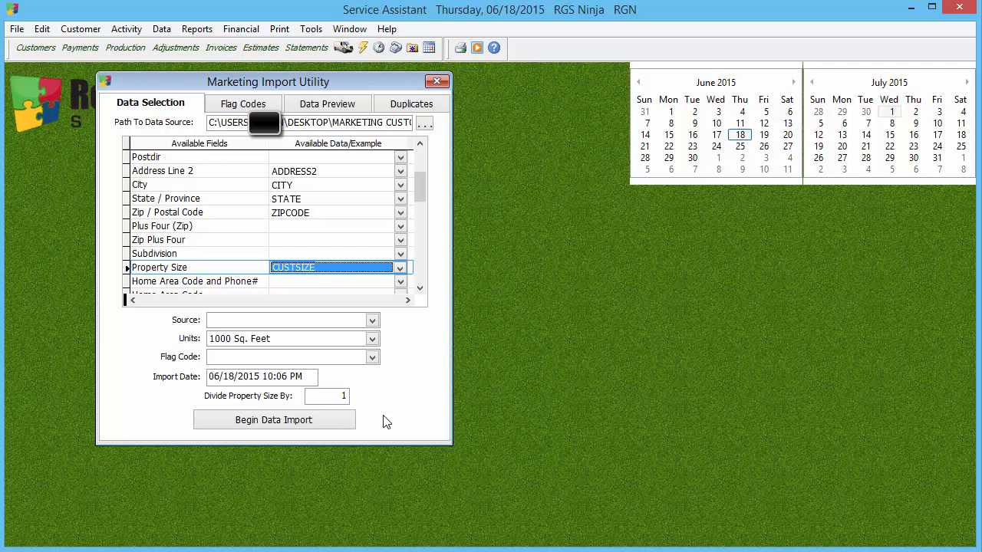
Step: Map the Home Area Code and Phone# field to PHONE_HOME and the E-Mail Address field to EMAIL
{"action": "left_click", "coordinate": [399, 282]}
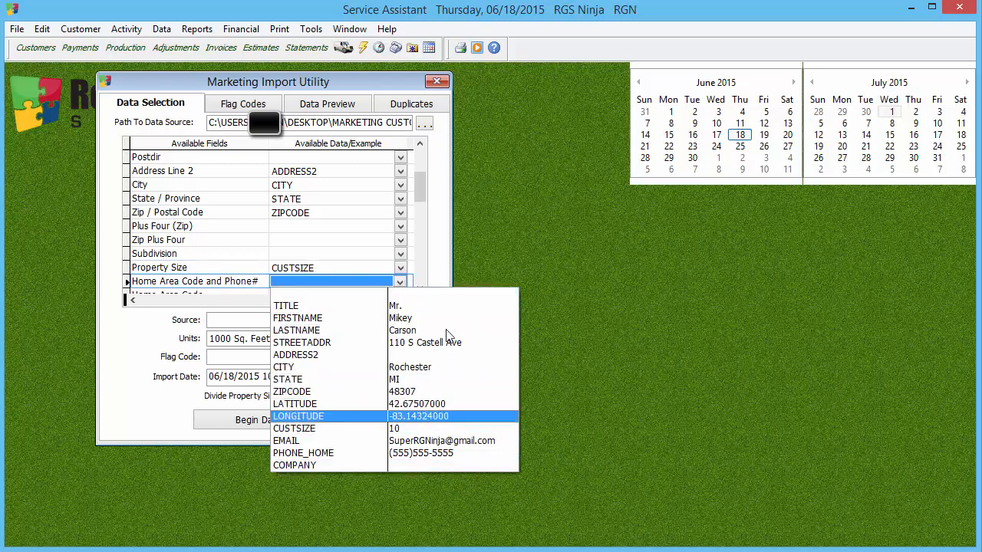
{"action": "left_click", "coordinate": [438, 453]}
{"action": "left_click", "coordinate": [420, 292]}
{"action": "scroll", "coordinate": [420, 293], "scroll_direction": "down", "scroll_amount": 6}
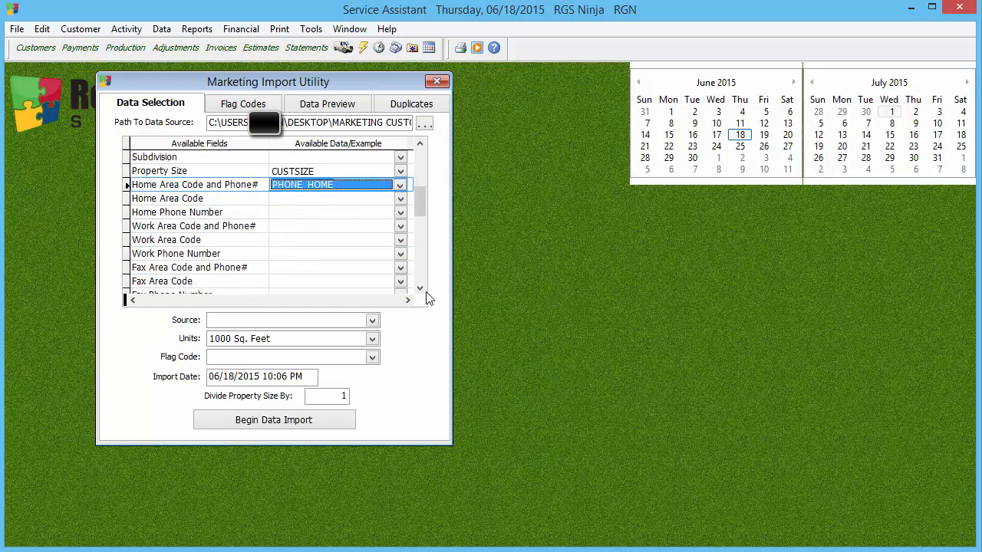
{"action": "scroll", "coordinate": [423, 292], "scroll_direction": "down", "scroll_amount": 4}
{"action": "left_click", "coordinate": [400, 254]}
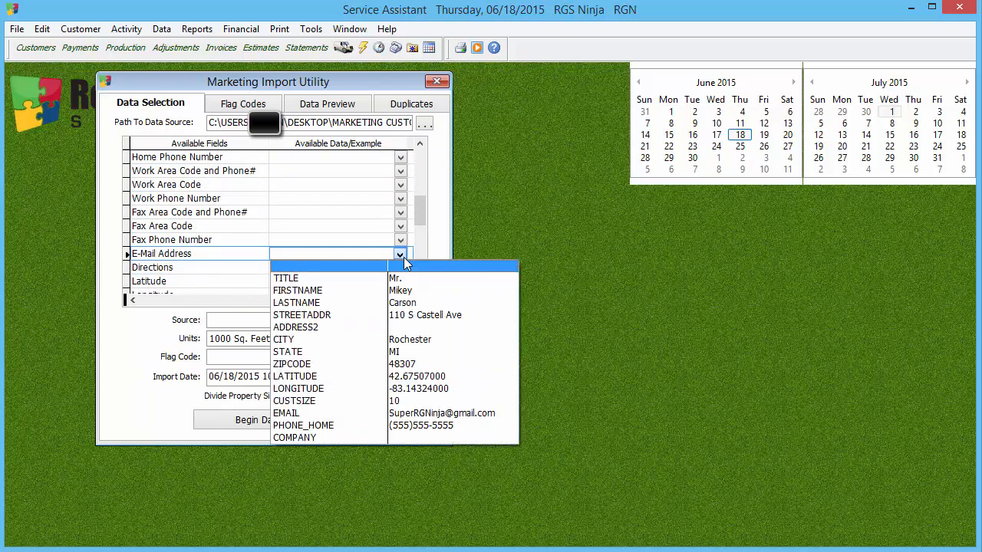
{"action": "left_click", "coordinate": [439, 418]}
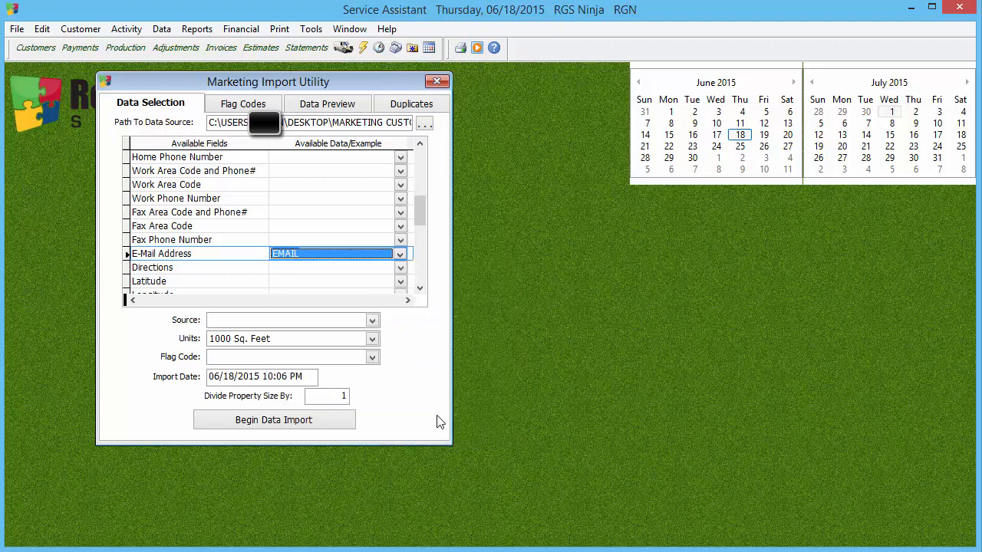
Step: Examine the spreadsheet columns offered for the Latitude field
{"action": "left_click_drag", "start_coordinate": [426, 206], "coordinate": [425, 217]}
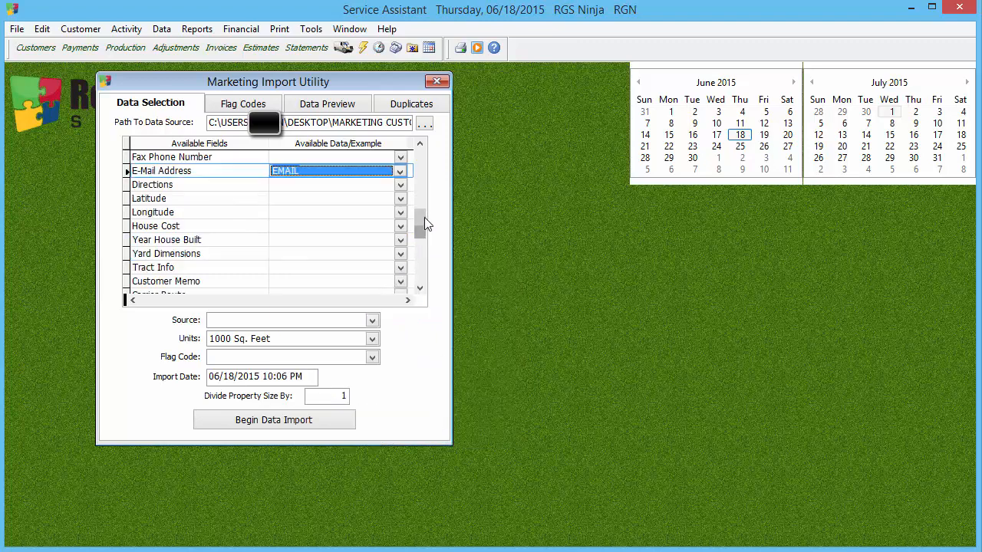
{"action": "left_click", "coordinate": [400, 199]}
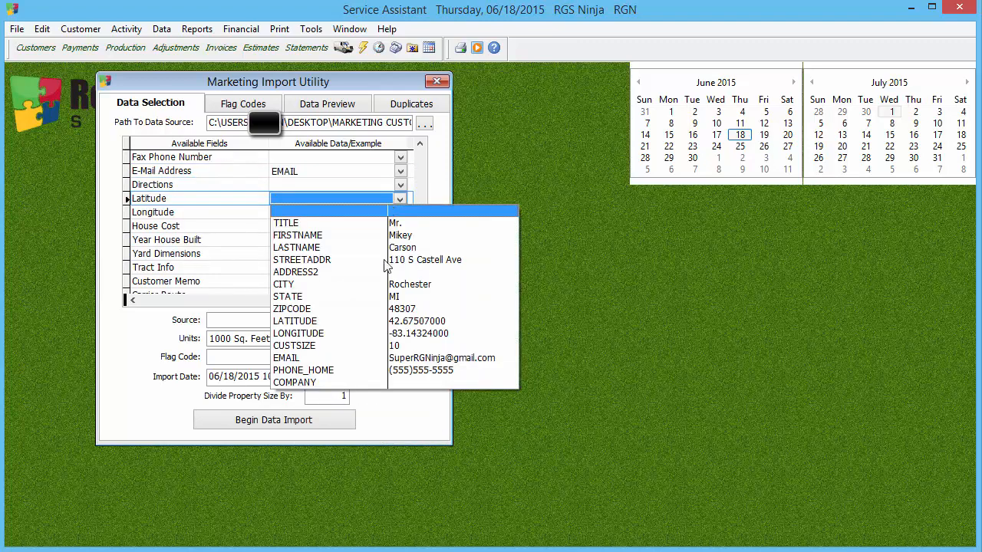
{"action": "left_click", "coordinate": [450, 159]}
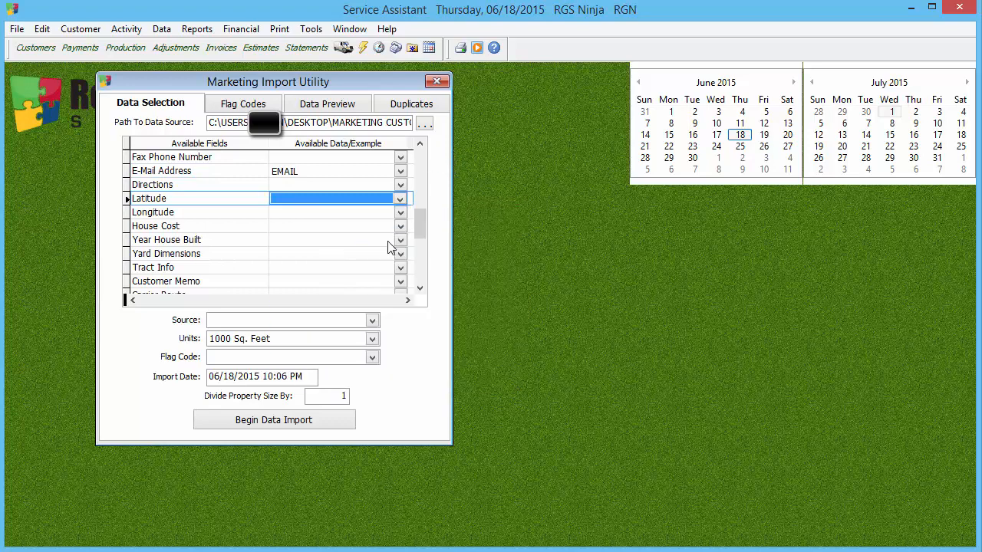
Step: Review the whole list of importable fields, from Title through Flag Code 4, along with their current column mappings
{"action": "left_click_drag", "start_coordinate": [424, 222], "coordinate": [436, 154]}
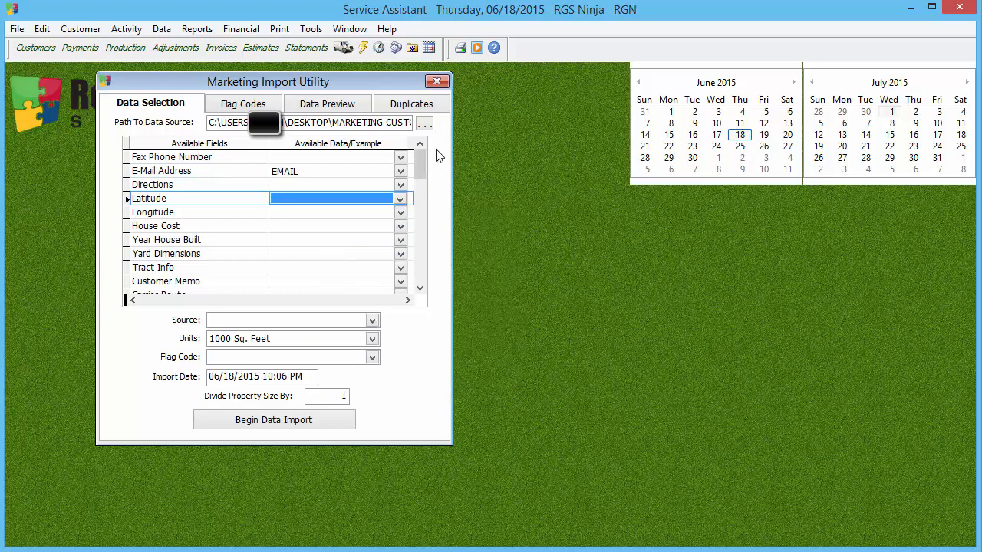
{"action": "left_click", "coordinate": [422, 288]}
{"action": "left_click", "coordinate": [422, 288]}
{"action": "left_click", "coordinate": [422, 288]}
{"action": "left_click", "coordinate": [422, 288]}
{"action": "left_click", "coordinate": [422, 288]}
{"action": "left_click", "coordinate": [422, 287]}
{"action": "left_click", "coordinate": [422, 288]}
{"action": "left_click_drag", "start_coordinate": [426, 286], "coordinate": [426, 291]}
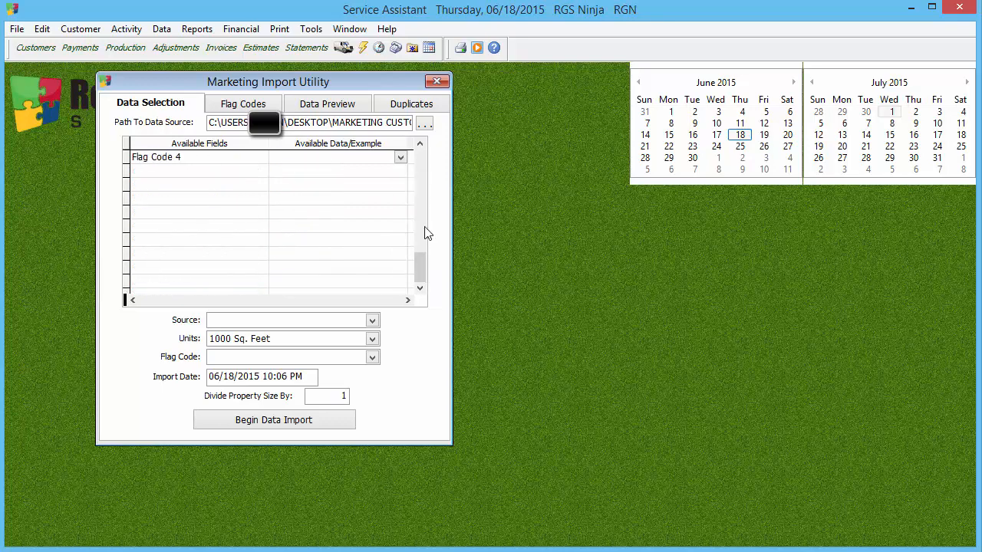
{"action": "left_click_drag", "start_coordinate": [422, 149], "coordinate": [424, 150]}
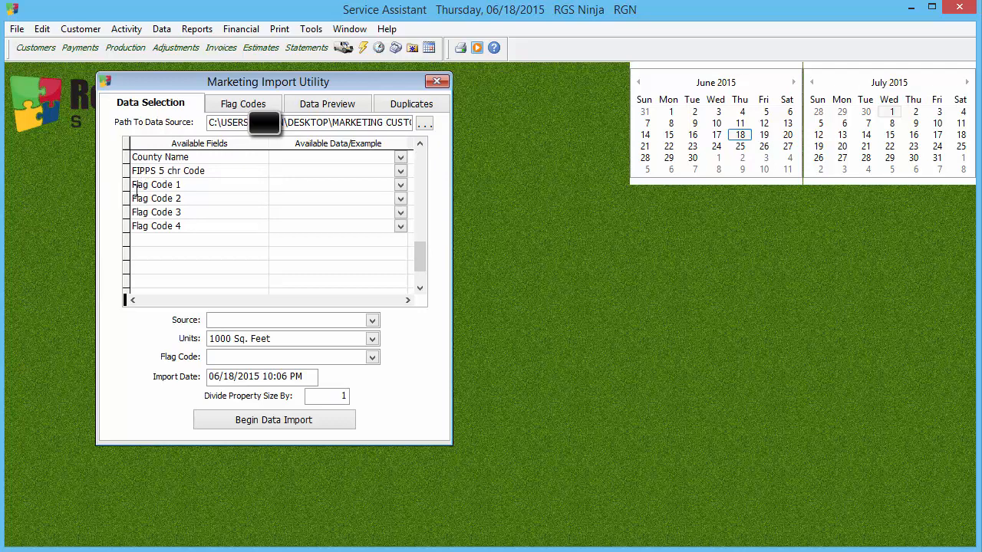
{"action": "left_click", "coordinate": [419, 144]}
{"action": "left_click", "coordinate": [419, 144]}
{"action": "left_click", "coordinate": [420, 144]}
{"action": "left_click", "coordinate": [422, 145]}
{"action": "left_click", "coordinate": [422, 145]}
{"action": "left_click", "coordinate": [422, 145]}
{"action": "left_click", "coordinate": [421, 145]}
{"action": "left_click", "coordinate": [422, 145]}
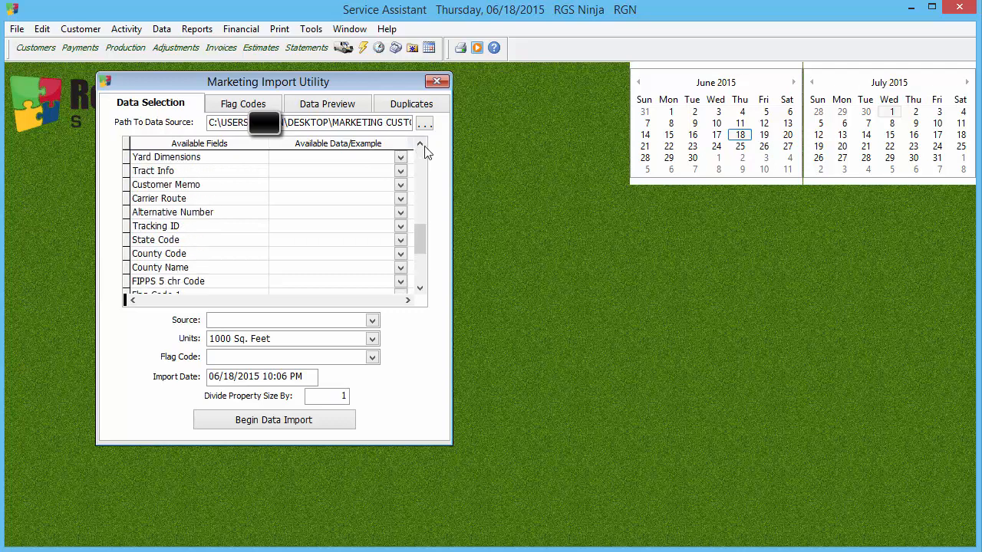
{"action": "left_click", "coordinate": [422, 145]}
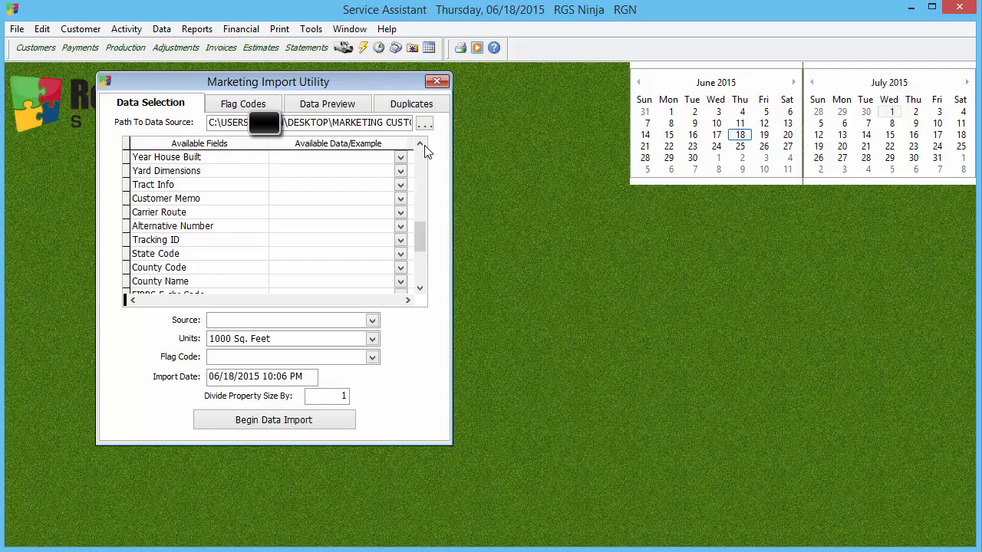
{"action": "left_click", "coordinate": [422, 145]}
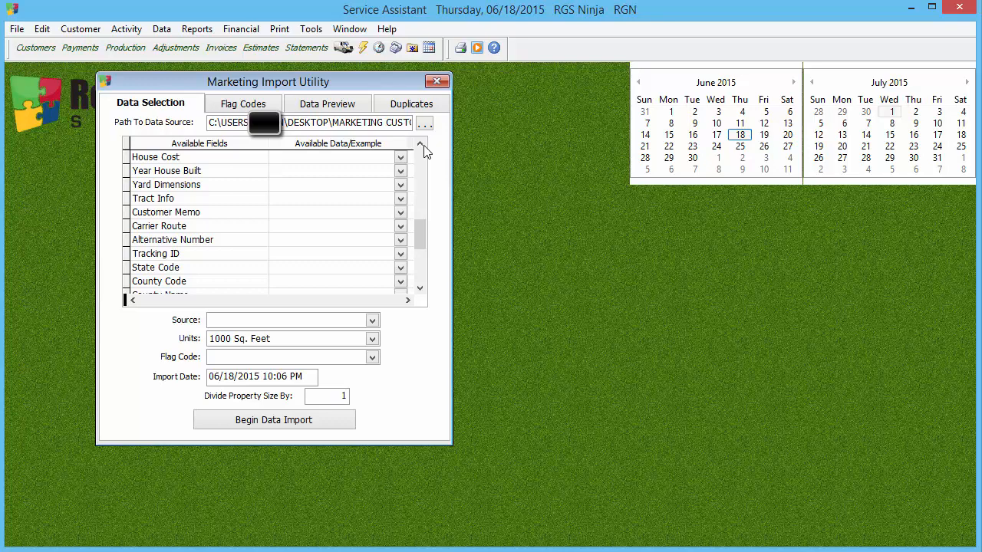
{"action": "left_click", "coordinate": [424, 146]}
{"action": "left_click", "coordinate": [424, 146]}
{"action": "left_click", "coordinate": [423, 146]}
{"action": "left_click", "coordinate": [424, 146]}
{"action": "left_click", "coordinate": [423, 145]}
{"action": "left_click", "coordinate": [424, 146]}
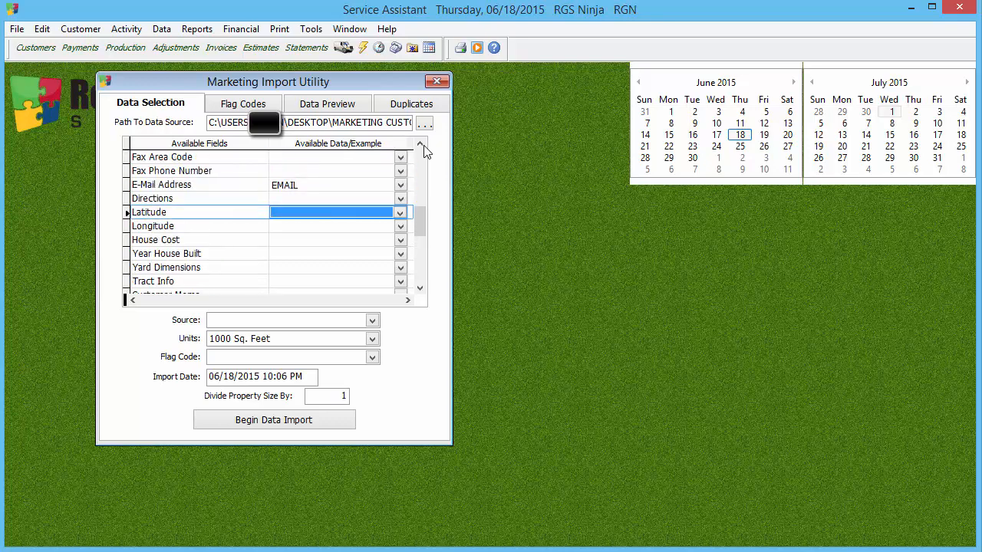
{"action": "left_click", "coordinate": [424, 146]}
{"action": "left_click_drag", "start_coordinate": [423, 145], "coordinate": [424, 147]}
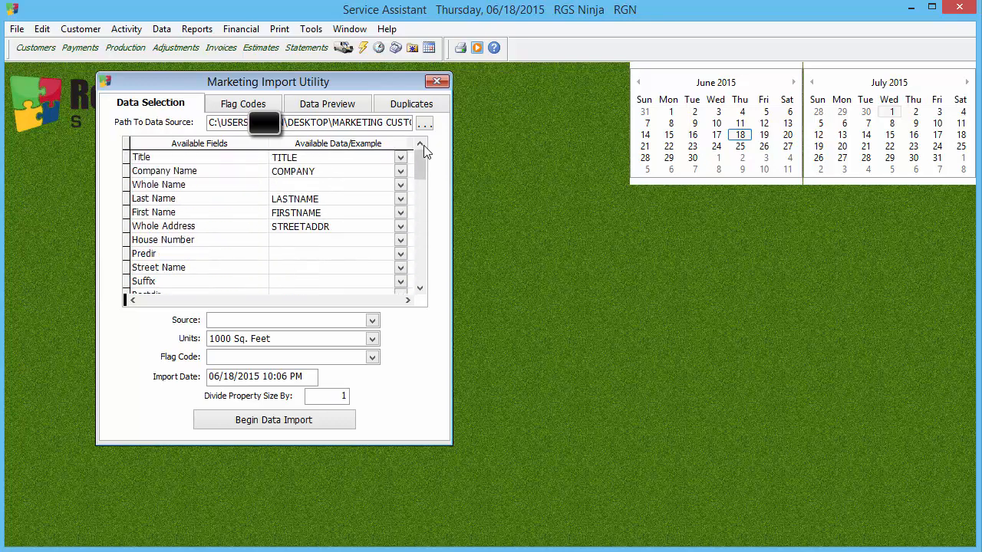
Step: Recheck the field mappings down to the flag codes and examine the columns offered for the Carrier Route field
{"action": "left_click", "coordinate": [420, 290]}
{"action": "left_click", "coordinate": [420, 290]}
{"action": "left_click", "coordinate": [420, 290]}
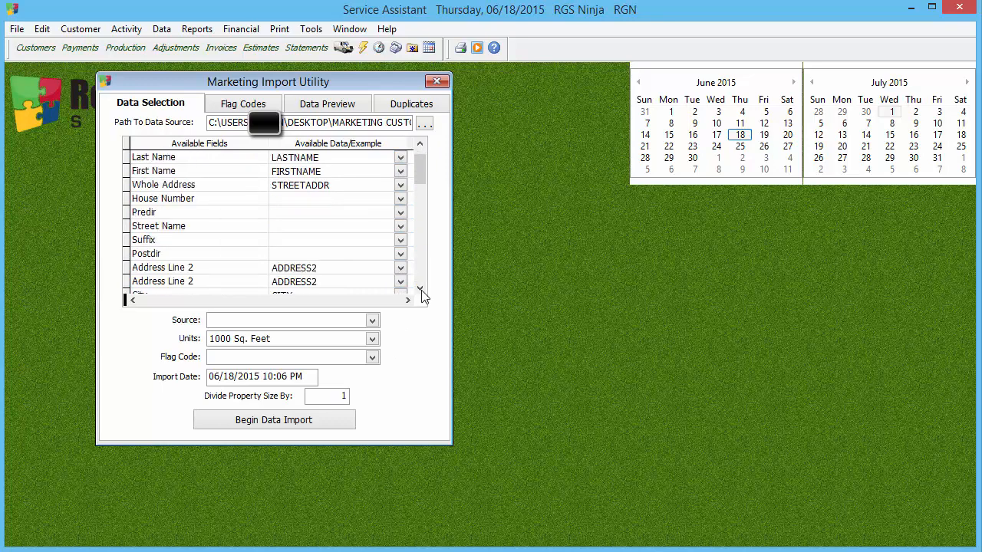
{"action": "left_click", "coordinate": [420, 290]}
{"action": "left_click", "coordinate": [420, 290]}
{"action": "left_click", "coordinate": [421, 290]}
{"action": "left_click", "coordinate": [421, 290]}
{"action": "left_click", "coordinate": [421, 290]}
{"action": "left_click_drag", "start_coordinate": [420, 290], "coordinate": [423, 296]}
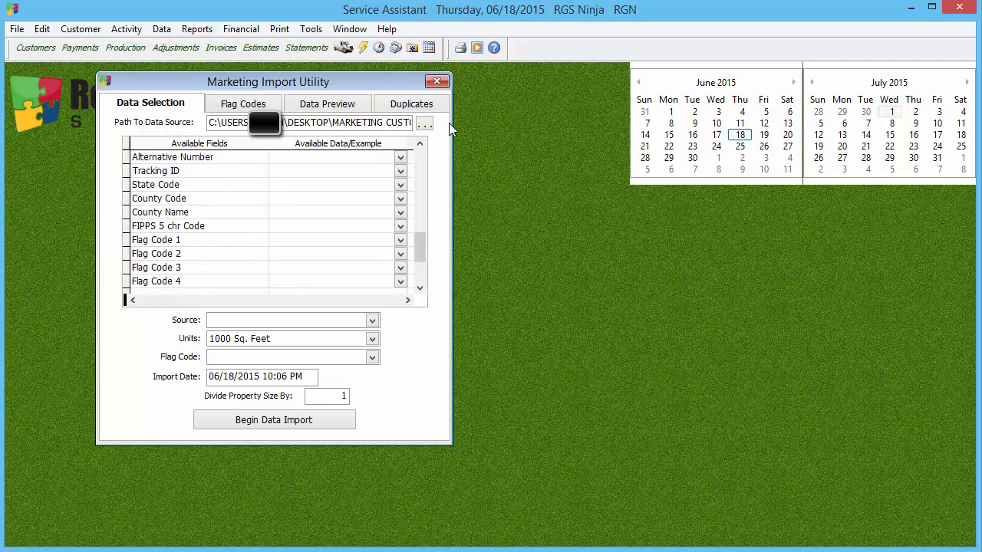
{"action": "left_click", "coordinate": [422, 145]}
{"action": "left_click", "coordinate": [422, 145]}
{"action": "left_click", "coordinate": [422, 145]}
{"action": "left_click", "coordinate": [423, 145]}
{"action": "left_click", "coordinate": [423, 145]}
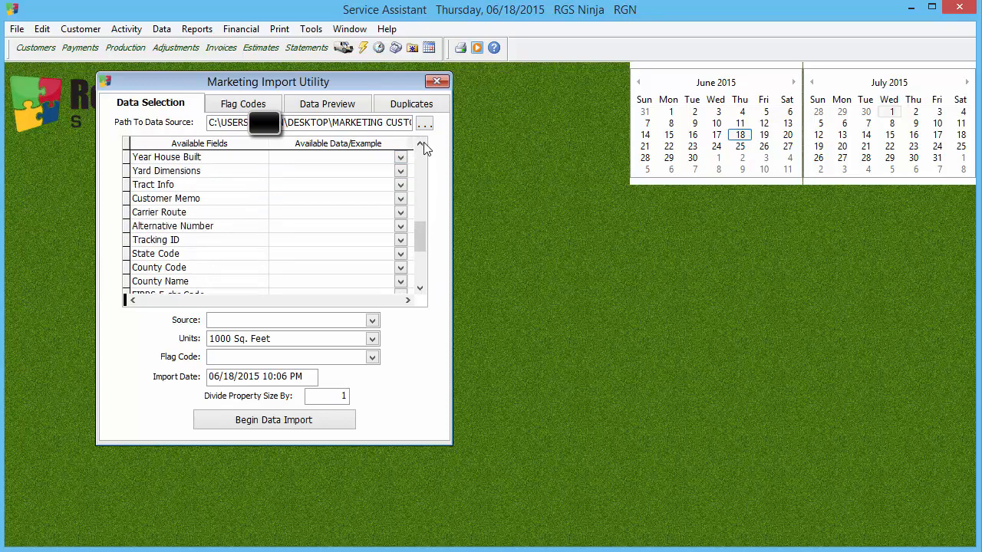
{"action": "left_click", "coordinate": [400, 213]}
{"action": "left_click", "coordinate": [436, 201]}
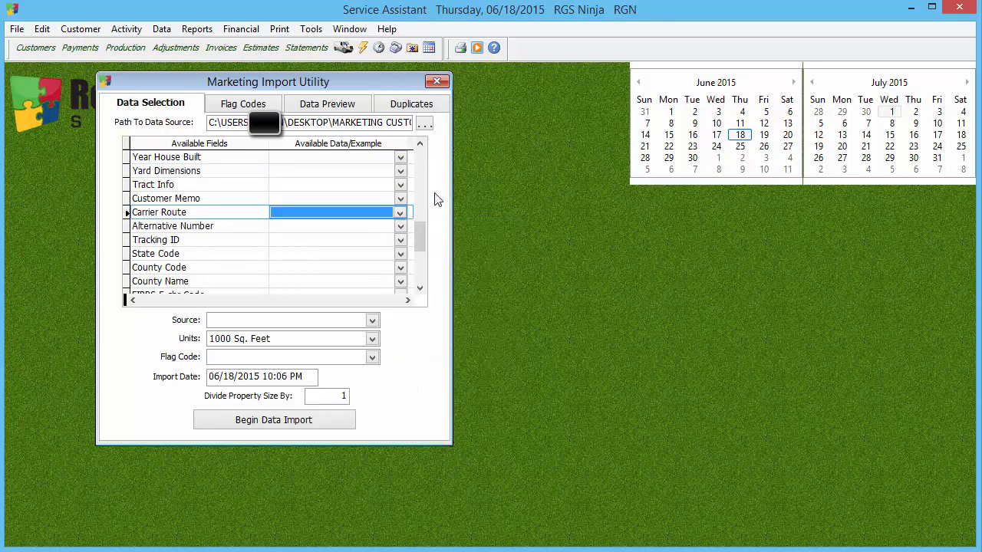
{"action": "left_click", "coordinate": [421, 145]}
{"action": "left_click", "coordinate": [421, 145]}
{"action": "left_click", "coordinate": [421, 145]}
{"action": "left_click", "coordinate": [421, 145]}
{"action": "left_click", "coordinate": [421, 145]}
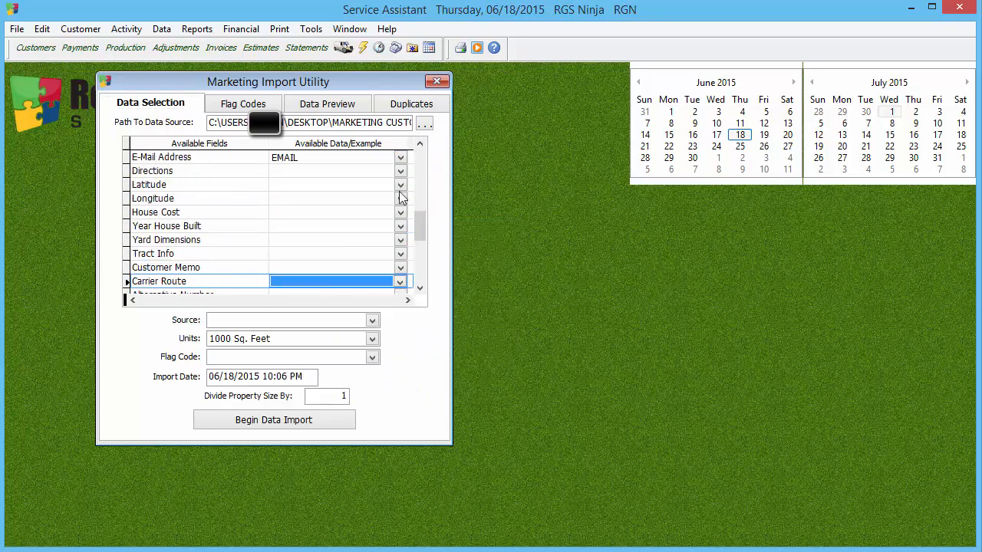
{"action": "left_click", "coordinate": [400, 282]}
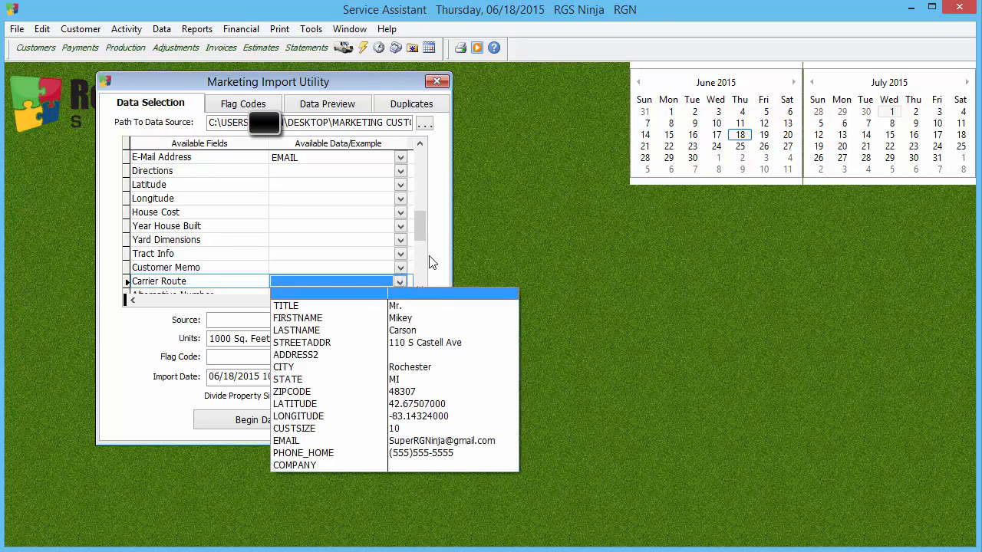
{"action": "left_click", "coordinate": [402, 283]}
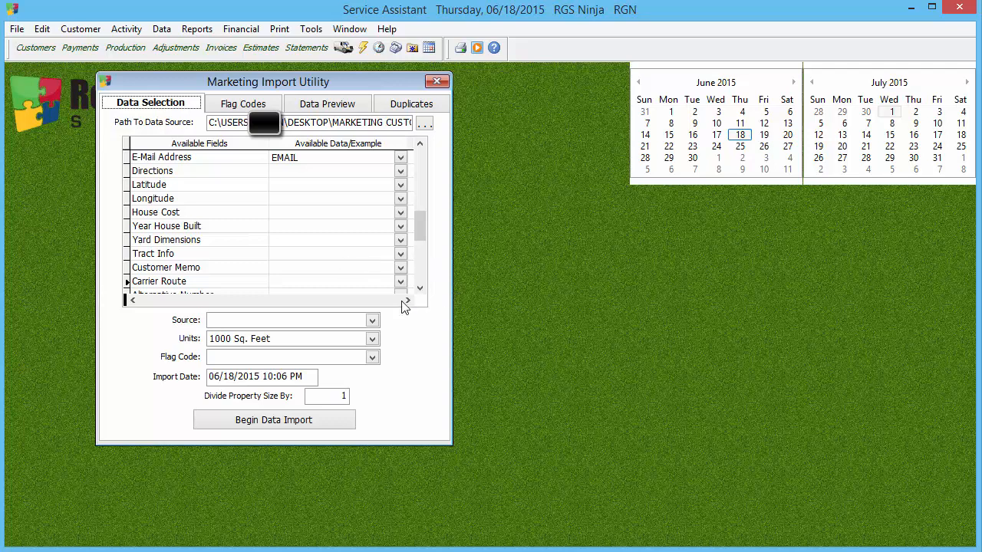
Step: Look over the optional fields around E-Mail Address and Carrier Route, and examine the columns offered for Customer Memo
{"action": "left_click", "coordinate": [420, 287]}
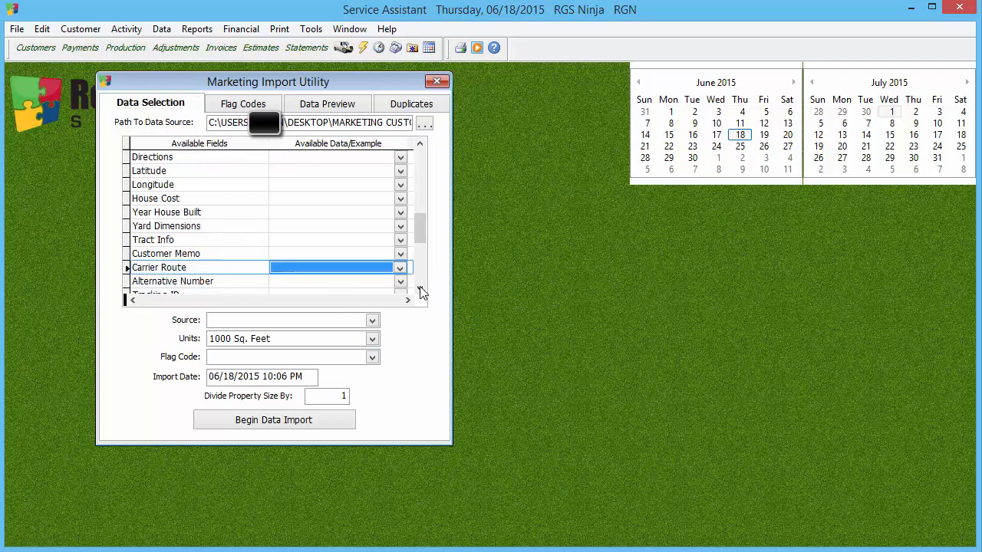
{"action": "left_click", "coordinate": [420, 287]}
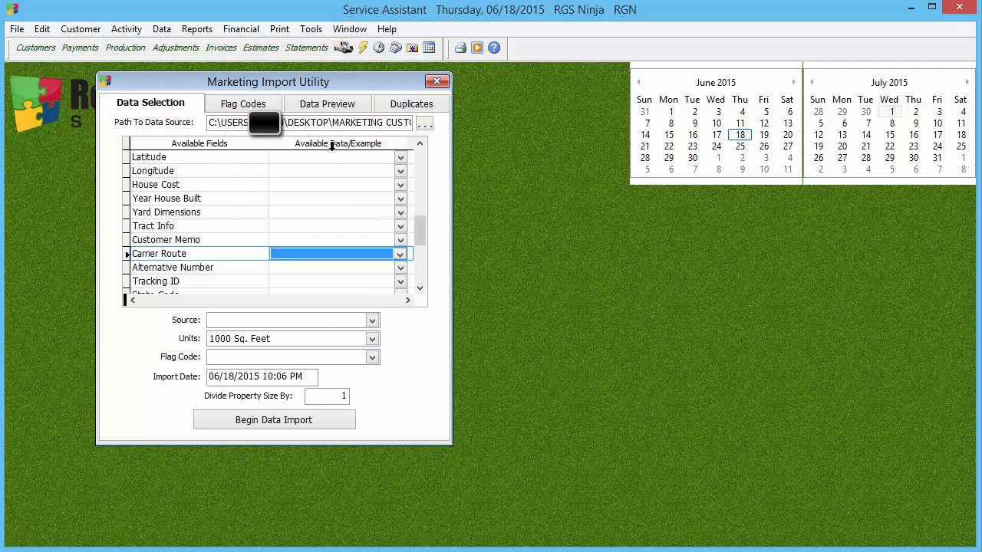
{"action": "left_click", "coordinate": [420, 145]}
{"action": "left_click", "coordinate": [420, 145]}
{"action": "left_click", "coordinate": [421, 145]}
{"action": "left_click", "coordinate": [420, 145]}
{"action": "left_click", "coordinate": [420, 145]}
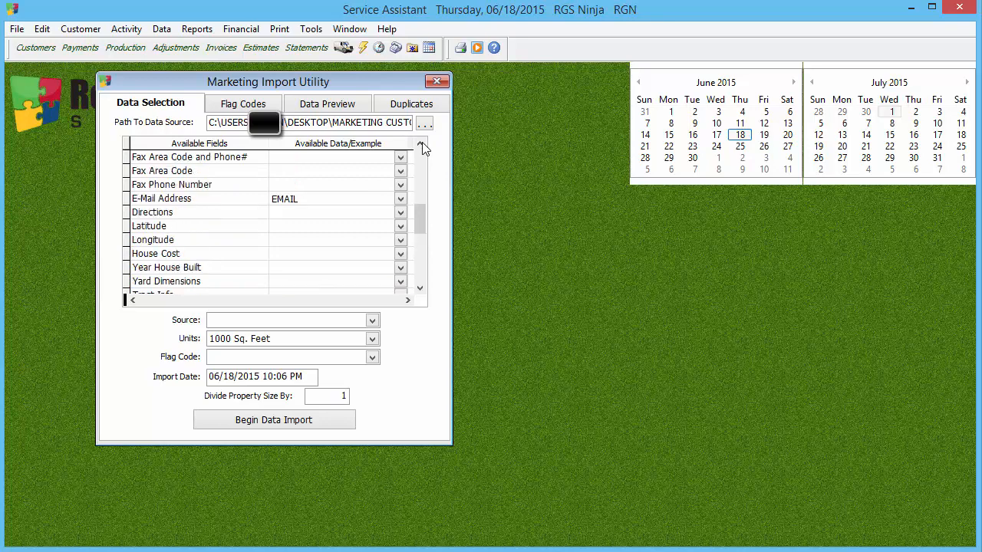
{"action": "left_click", "coordinate": [420, 145]}
{"action": "left_click", "coordinate": [420, 288]}
{"action": "left_click", "coordinate": [419, 288]}
{"action": "left_click", "coordinate": [420, 289]}
{"action": "left_click", "coordinate": [420, 289]}
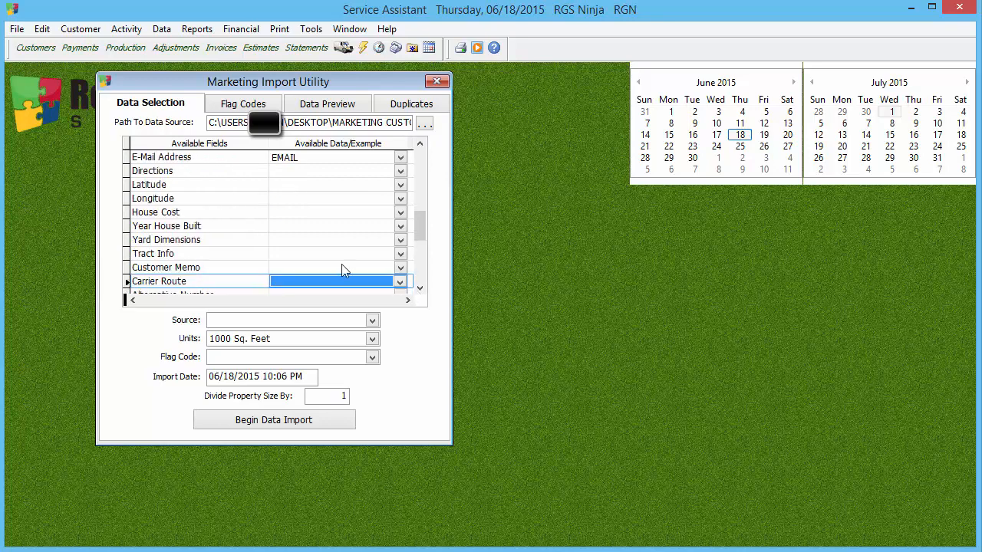
{"action": "left_click", "coordinate": [323, 267]}
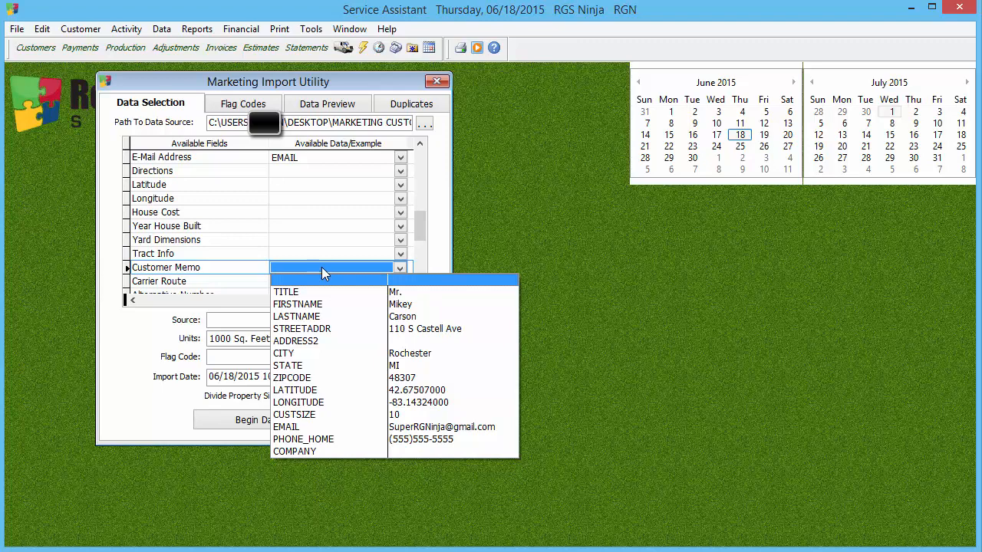
{"action": "left_click", "coordinate": [442, 254]}
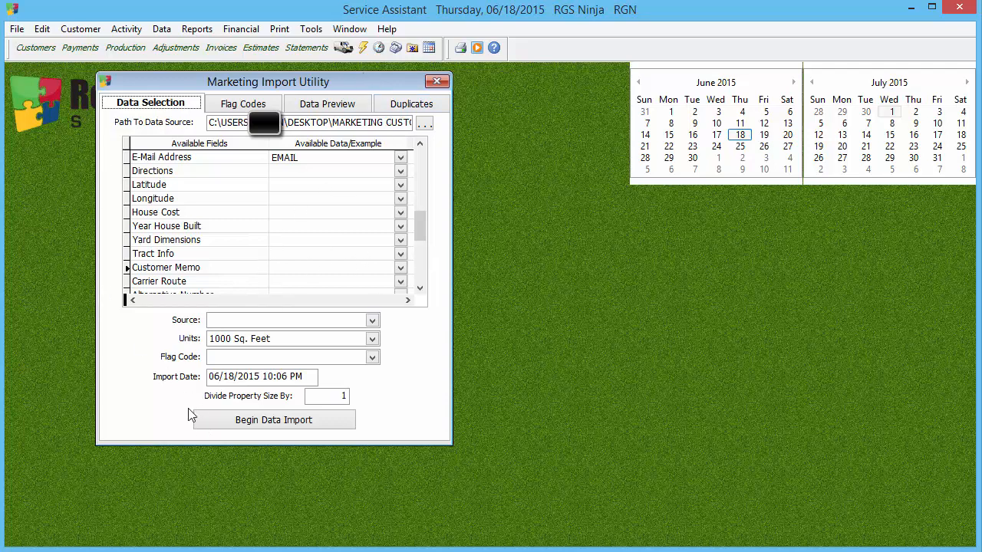
Step: Examine the available import sources and find the Sources entry among the customer parameters
{"action": "left_click", "coordinate": [233, 323]}
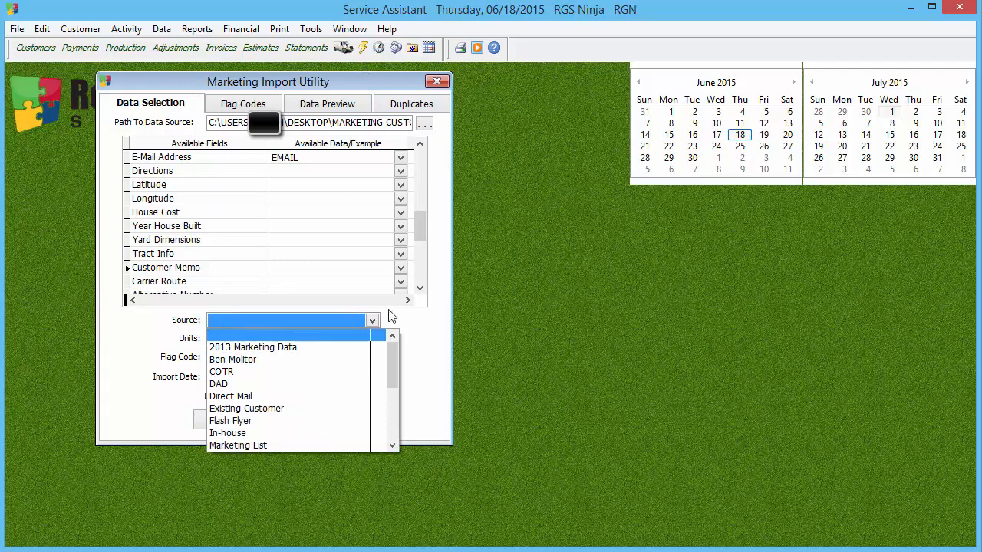
{"action": "left_click", "coordinate": [425, 336]}
{"action": "left_click", "coordinate": [161, 29]}
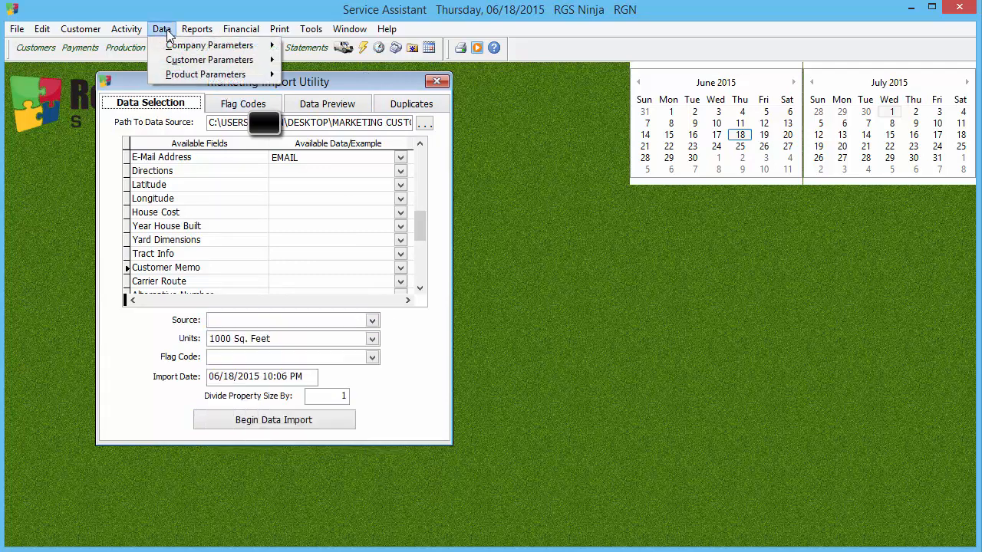
{"action": "mouse_move", "coordinate": [184, 46]}
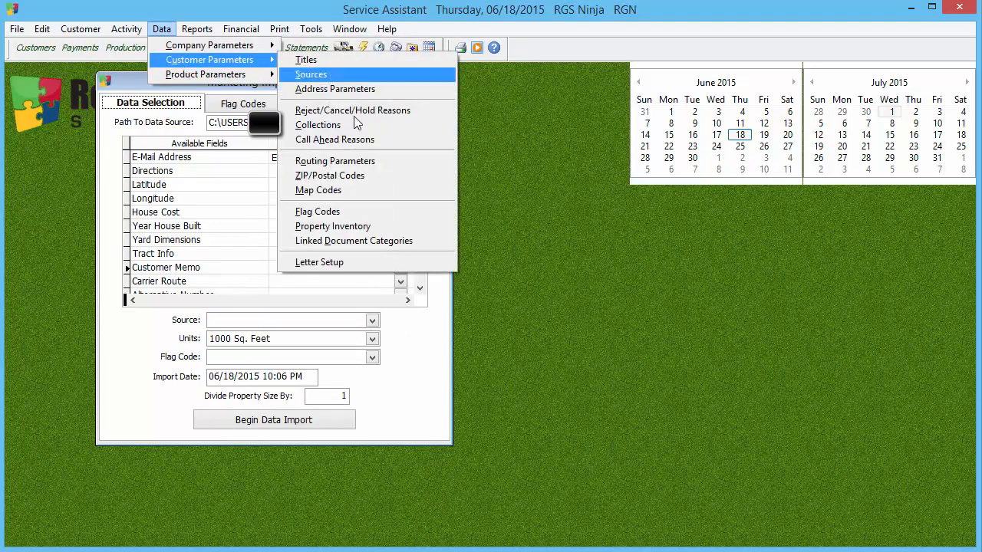
{"action": "left_click", "coordinate": [424, 391]}
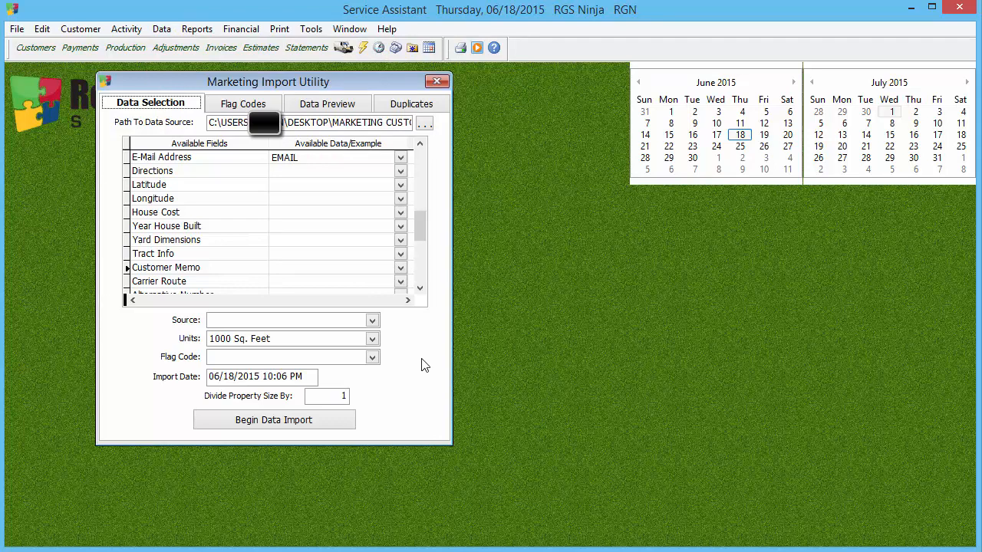
Step: Set the import source to Existing Customer and the flag code to 2013 Marketing Data
{"action": "left_click", "coordinate": [372, 321]}
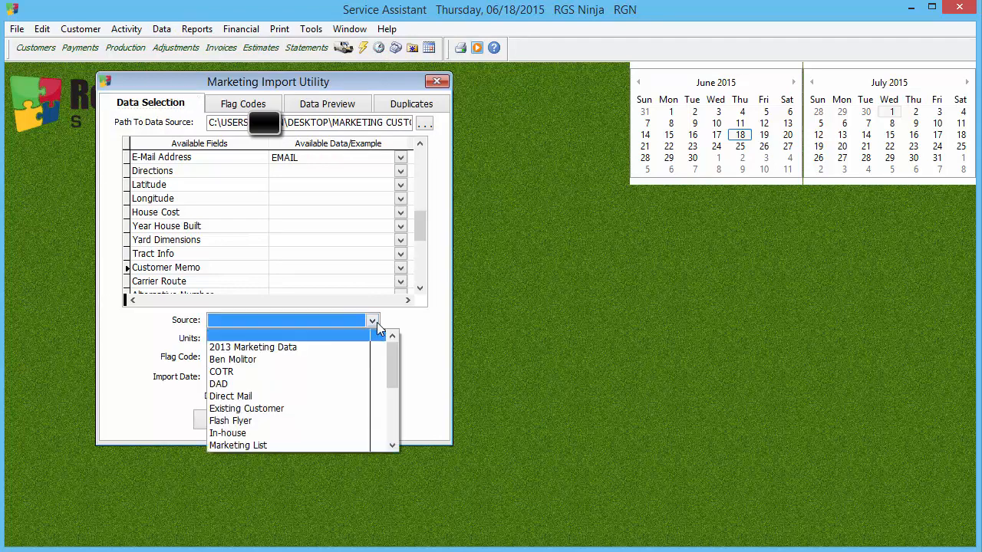
{"action": "left_click", "coordinate": [304, 409]}
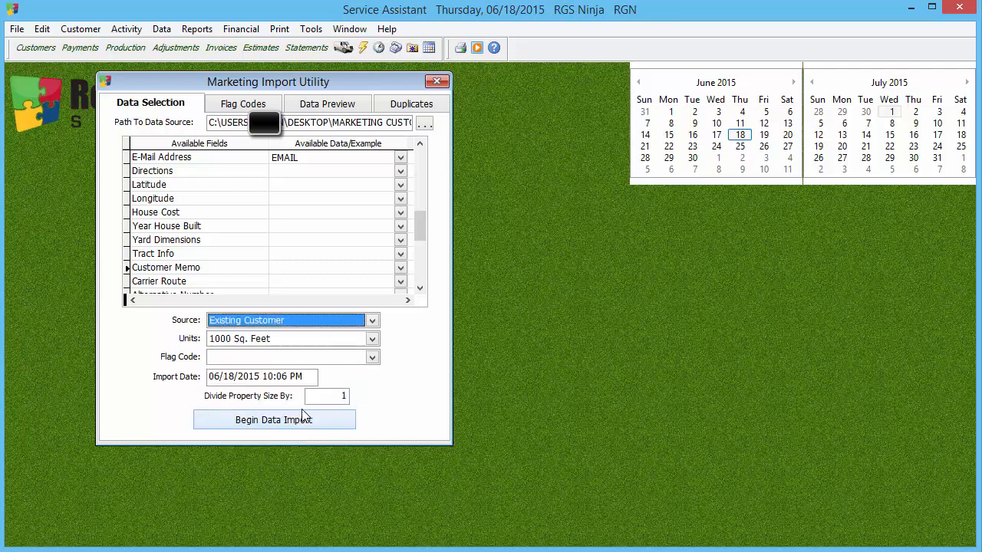
{"action": "left_click", "coordinate": [371, 357]}
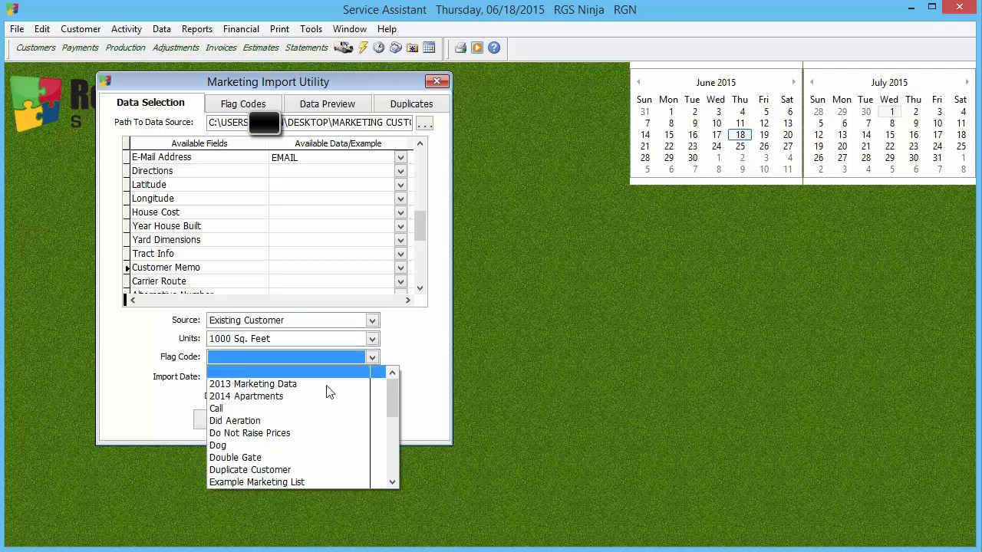
{"action": "left_click", "coordinate": [253, 383]}
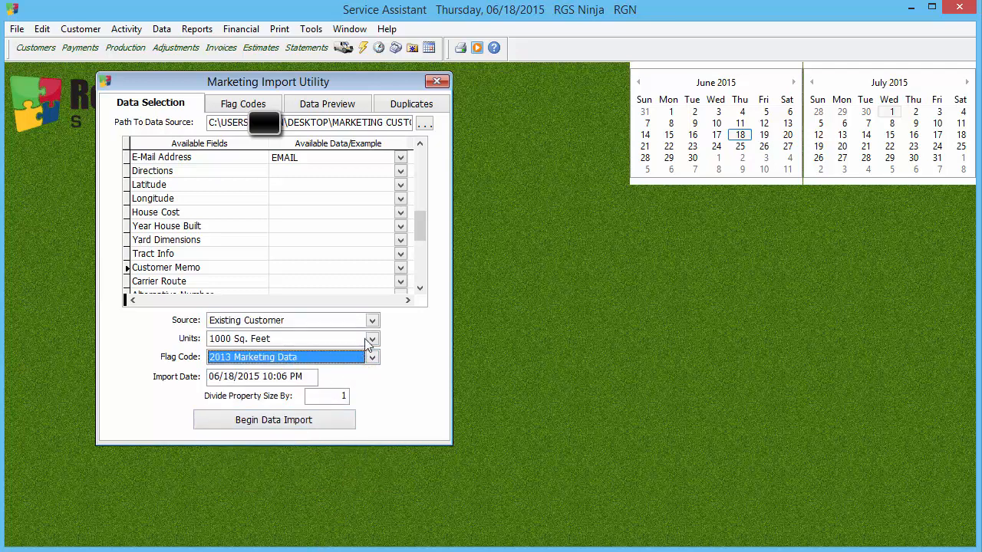
Step: Begin the data import and review the customer records in the data preview
{"action": "left_click", "coordinate": [297, 422]}
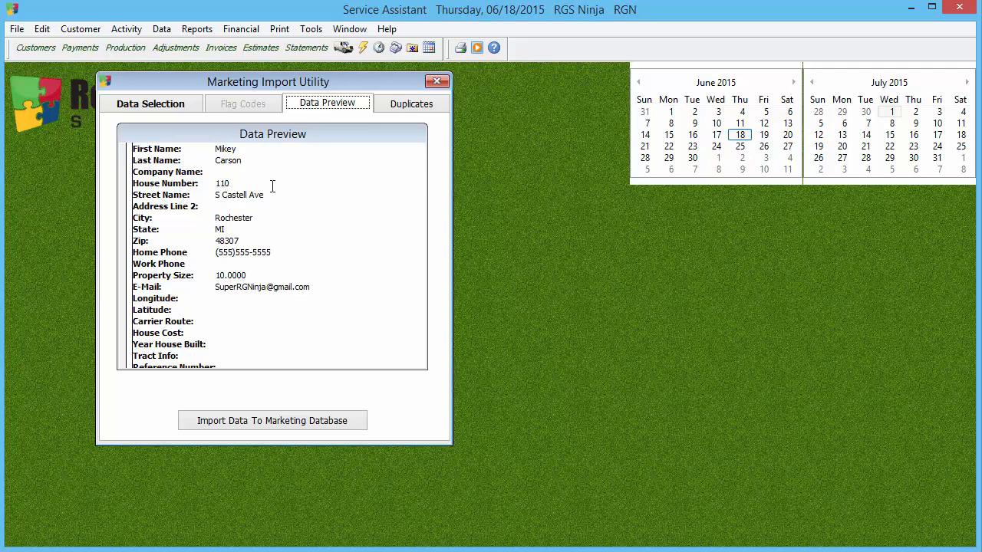
{"action": "key", "text": "Tab"}
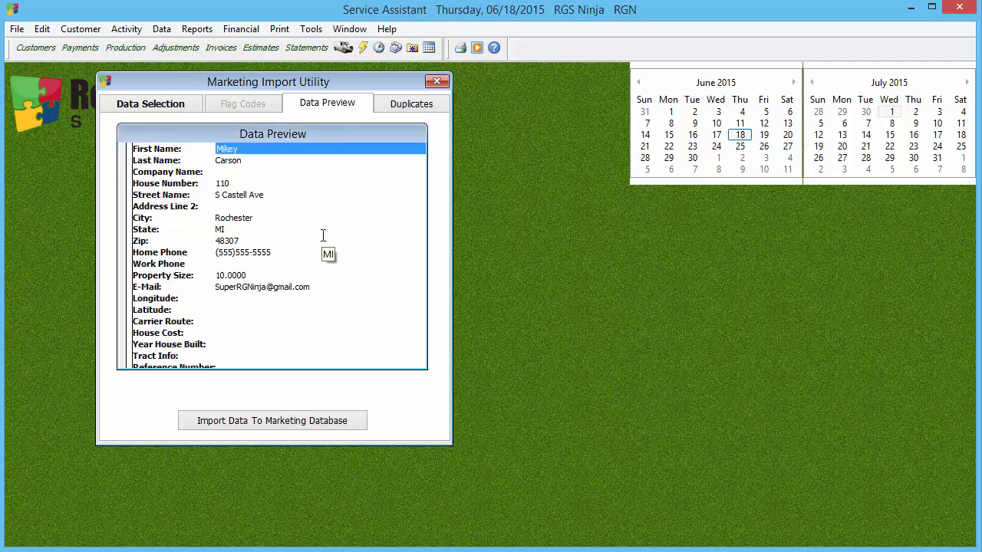
{"action": "scroll", "coordinate": [324, 235], "scroll_direction": "down", "scroll_amount": 9}
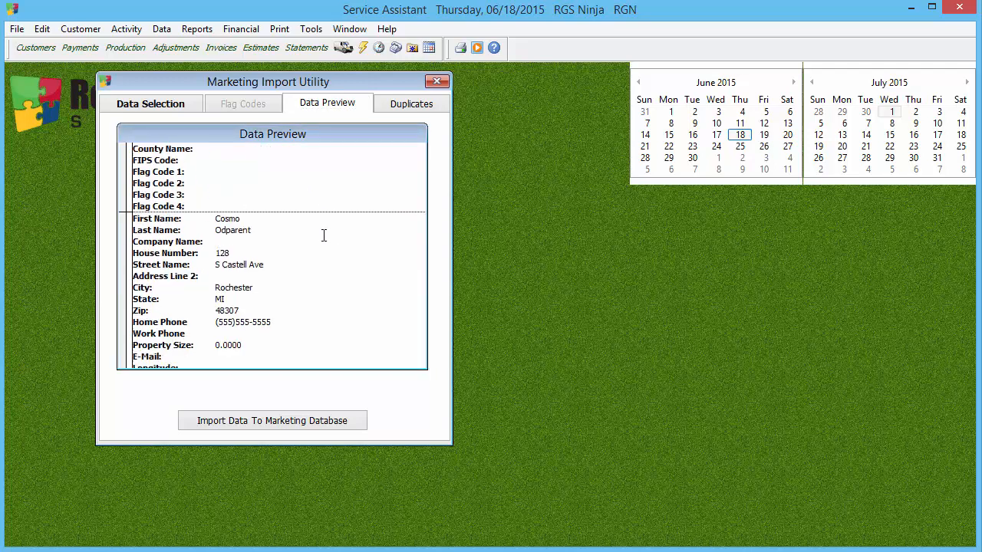
Step: Review the remaining records in the data preview and import the data into the marketing database
{"action": "scroll", "coordinate": [323, 236], "scroll_direction": "down", "scroll_amount": 13}
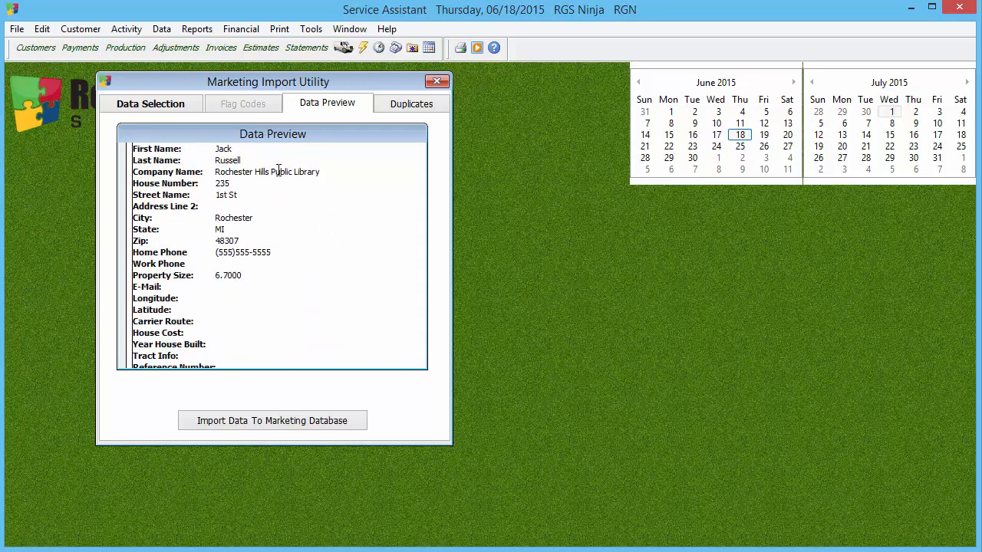
{"action": "scroll", "coordinate": [335, 292], "scroll_direction": "down", "scroll_amount": 12}
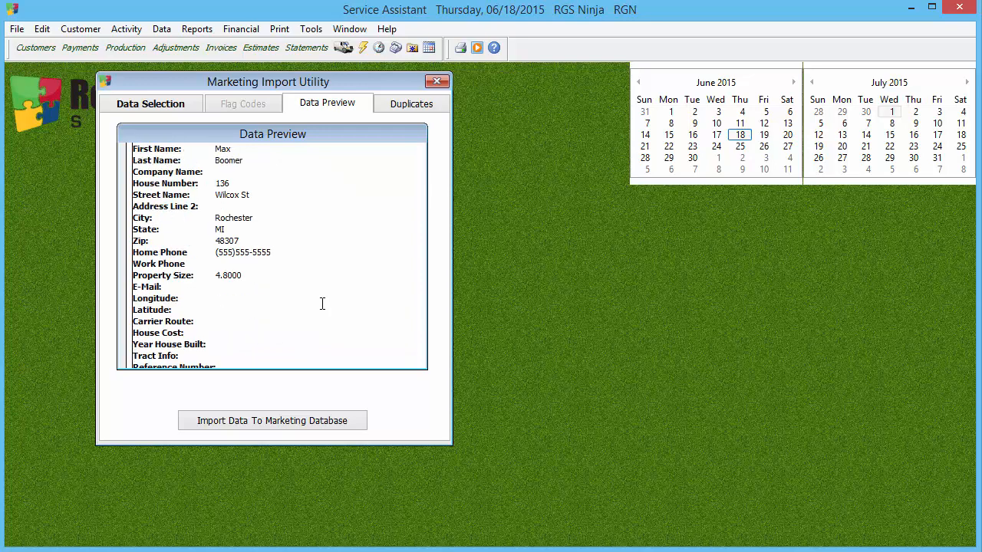
{"action": "left_click", "coordinate": [239, 424]}
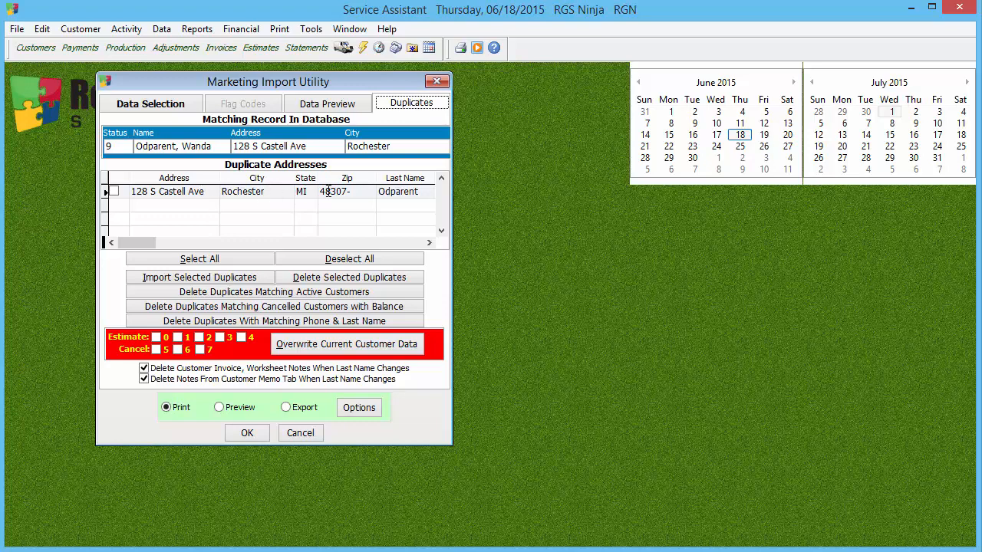
Step: Close the Marketing Import Utility from its duplicates view and decline geocoding the new customers
{"action": "left_click", "coordinate": [165, 146]}
{"action": "left_click", "coordinate": [435, 82]}
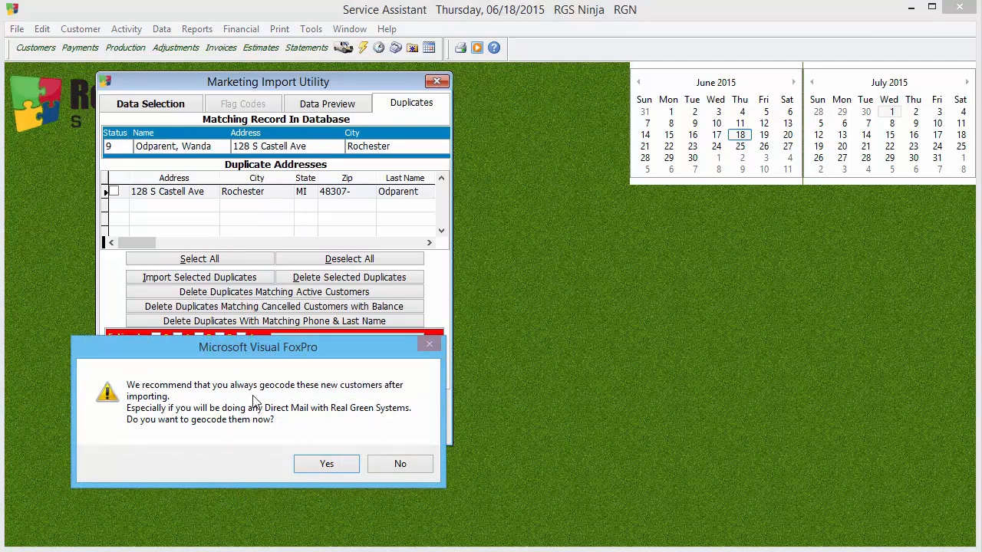
{"action": "left_click", "coordinate": [411, 462]}
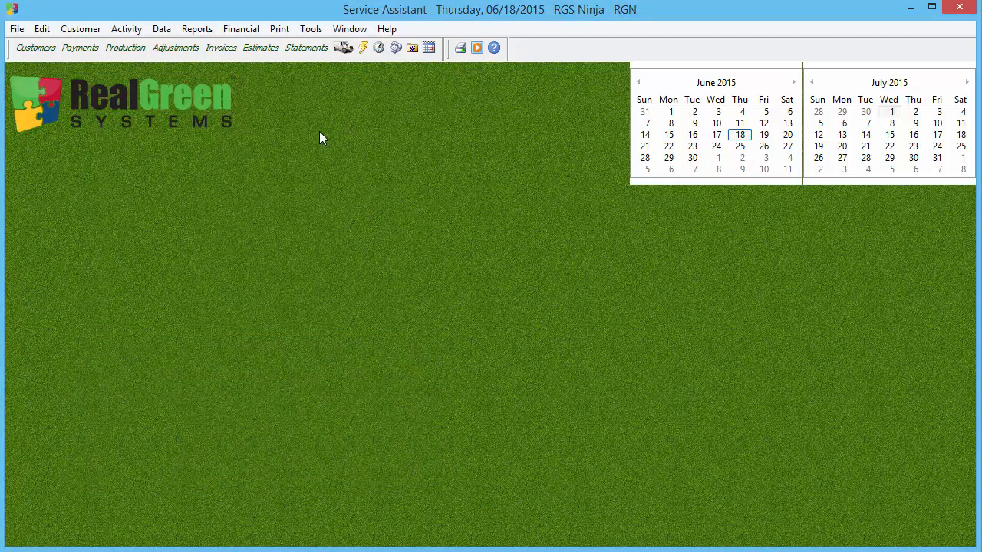
Step: Reopen the Marketing Import utility and show its duplicate addresses
{"action": "left_click", "coordinate": [311, 28]}
{"action": "mouse_move", "coordinate": [330, 108]}
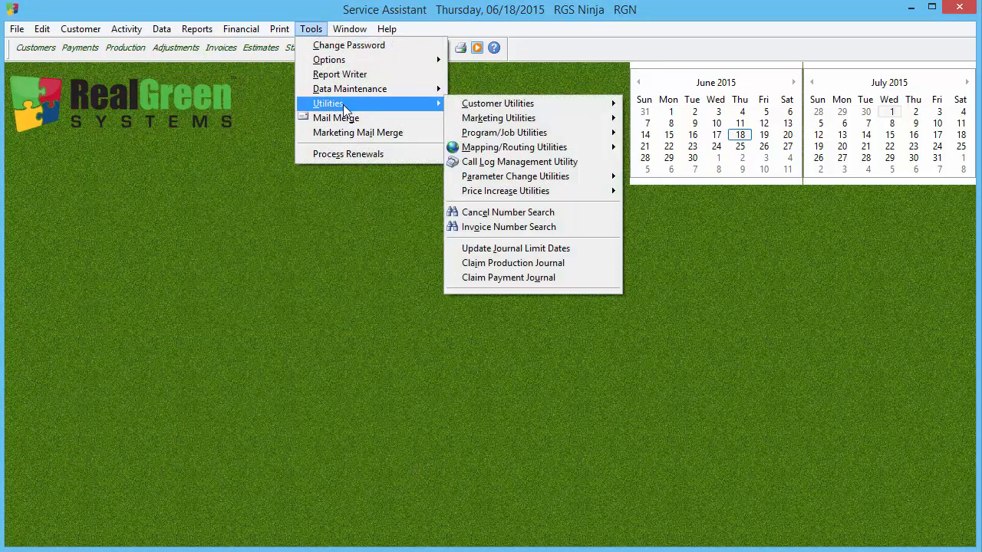
{"action": "mouse_move", "coordinate": [521, 119]}
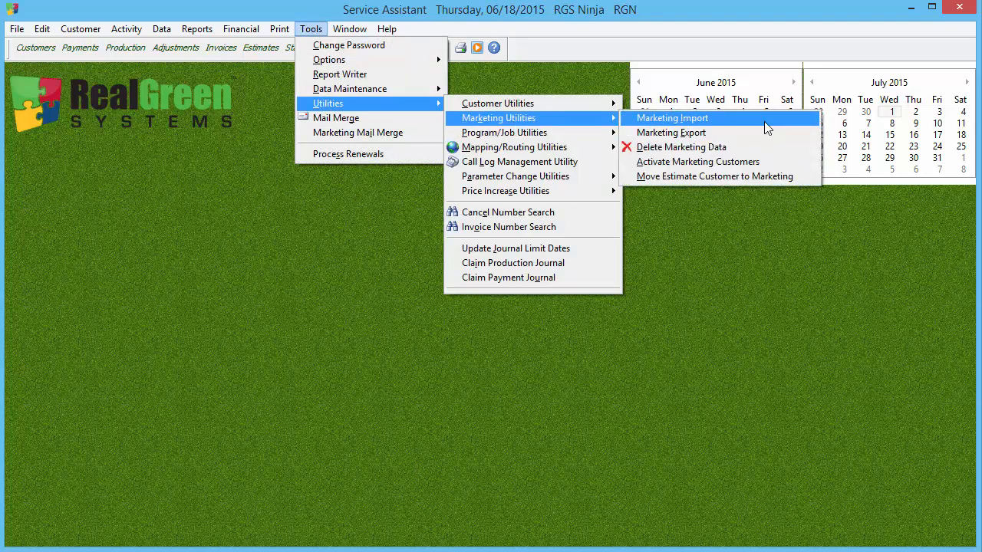
{"action": "left_click", "coordinate": [765, 121]}
{"action": "left_click", "coordinate": [311, 453]}
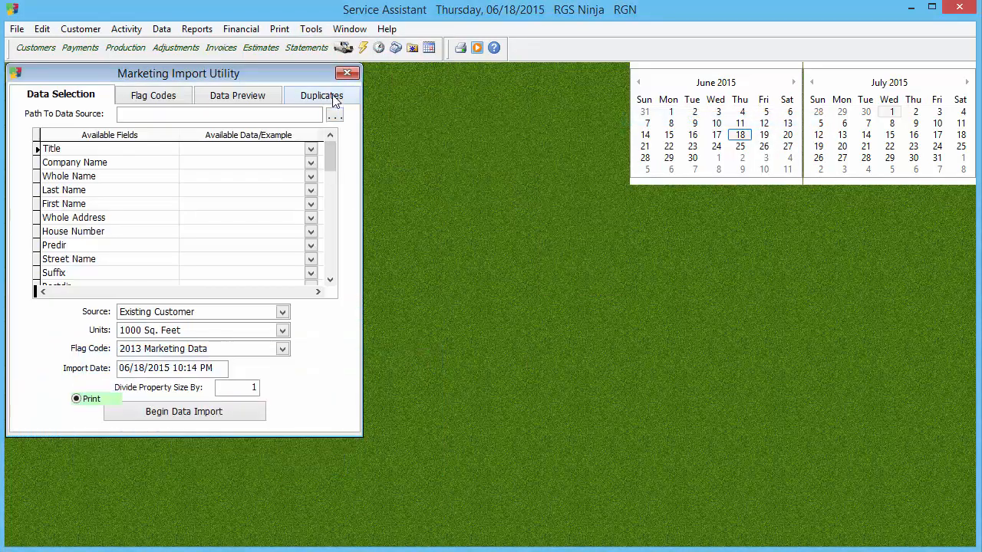
{"action": "left_click", "coordinate": [331, 96]}
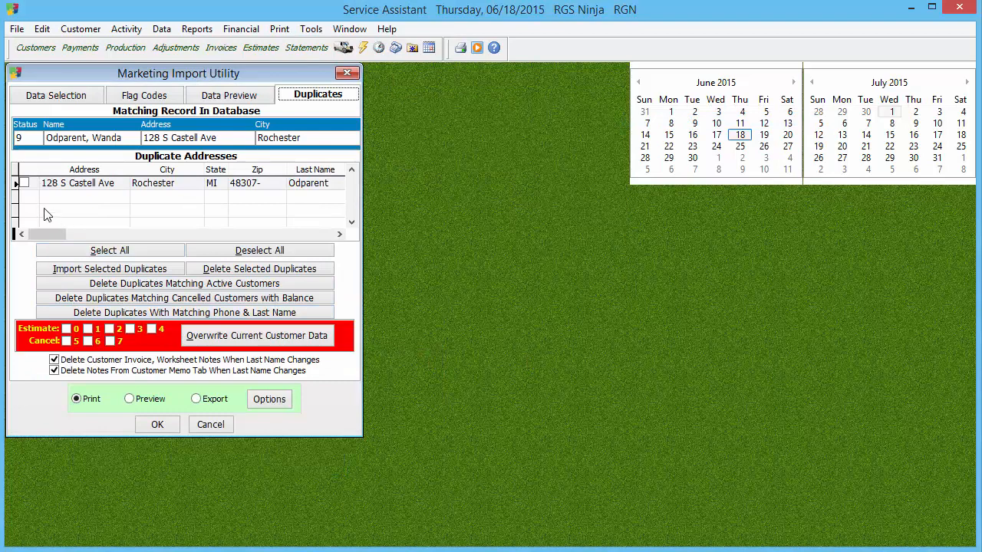
Step: Select all duplicate addresses, delete them from the import, and close the Marketing Import Utility
{"action": "left_click", "coordinate": [24, 184]}
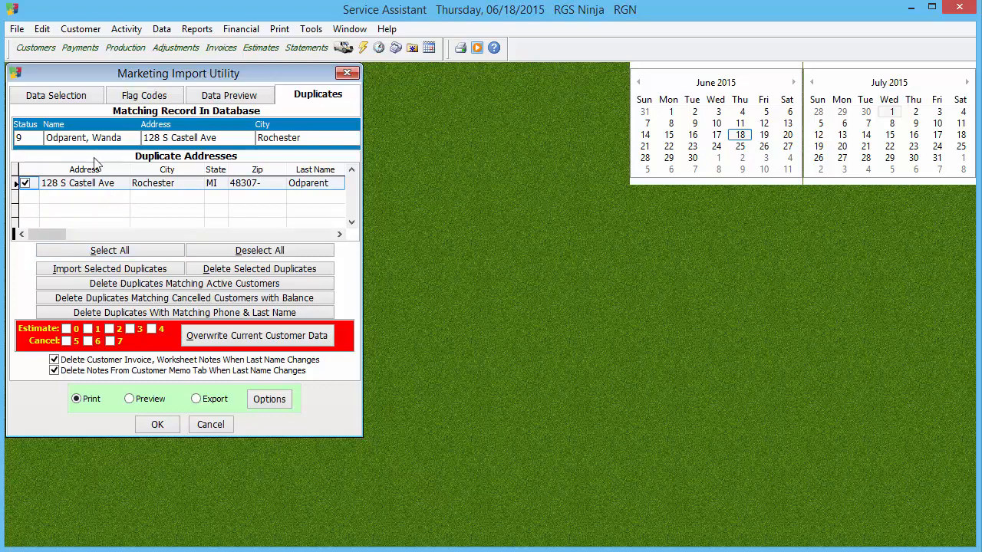
{"action": "left_click", "coordinate": [159, 257]}
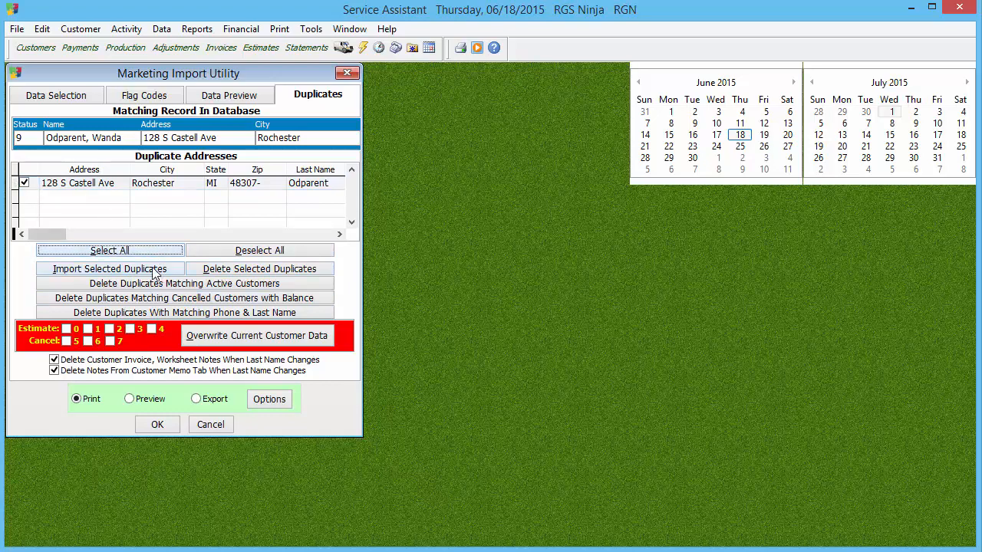
{"action": "left_click", "coordinate": [217, 273]}
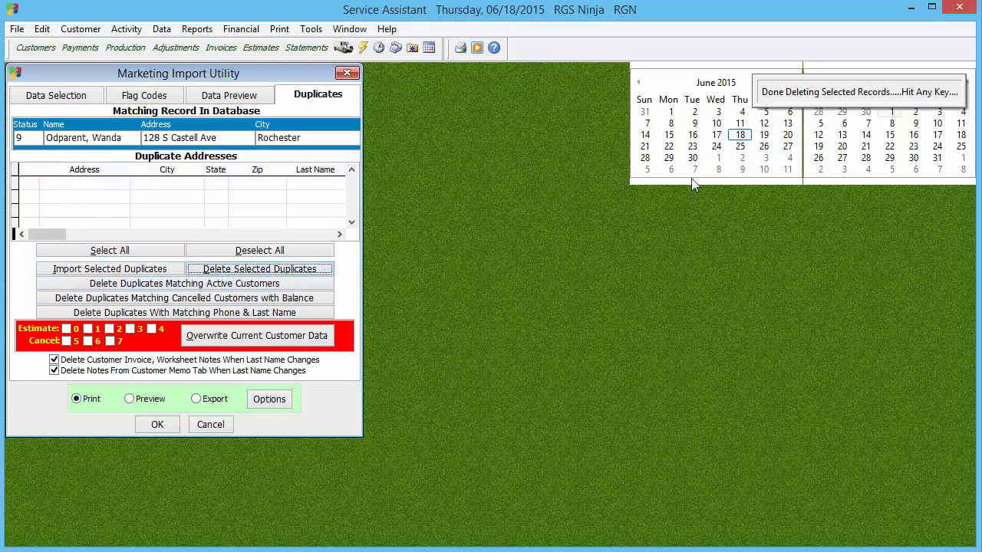
{"action": "key", "text": "space"}
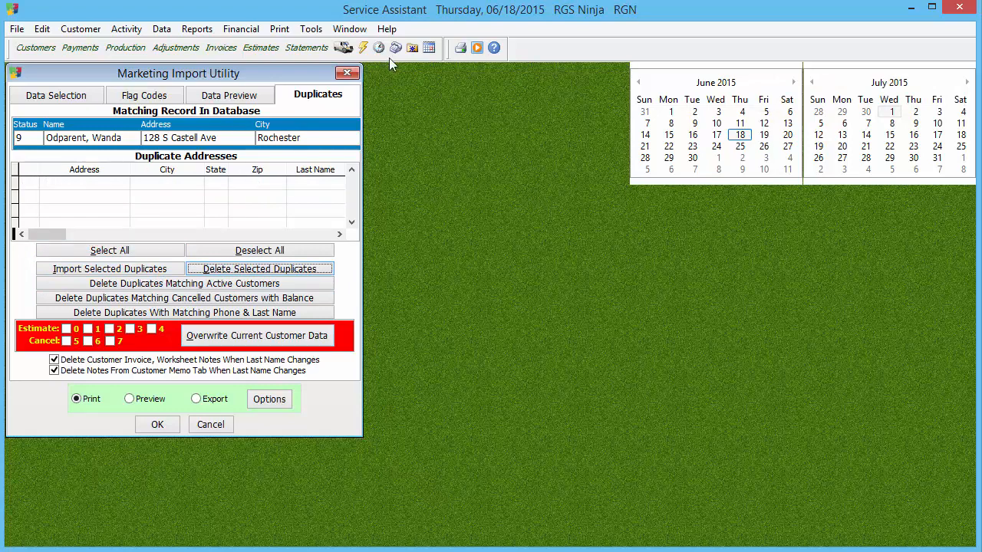
{"action": "left_click", "coordinate": [347, 73]}
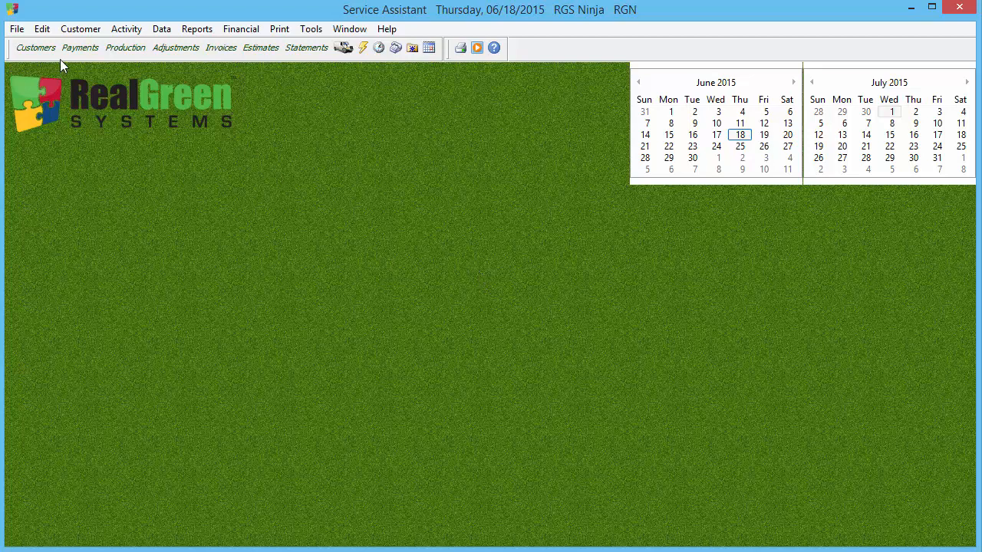
Step: Open a blank new customer record and a new quick estimate entry, looking over the available Program/Job choices
{"action": "left_click", "coordinate": [36, 48]}
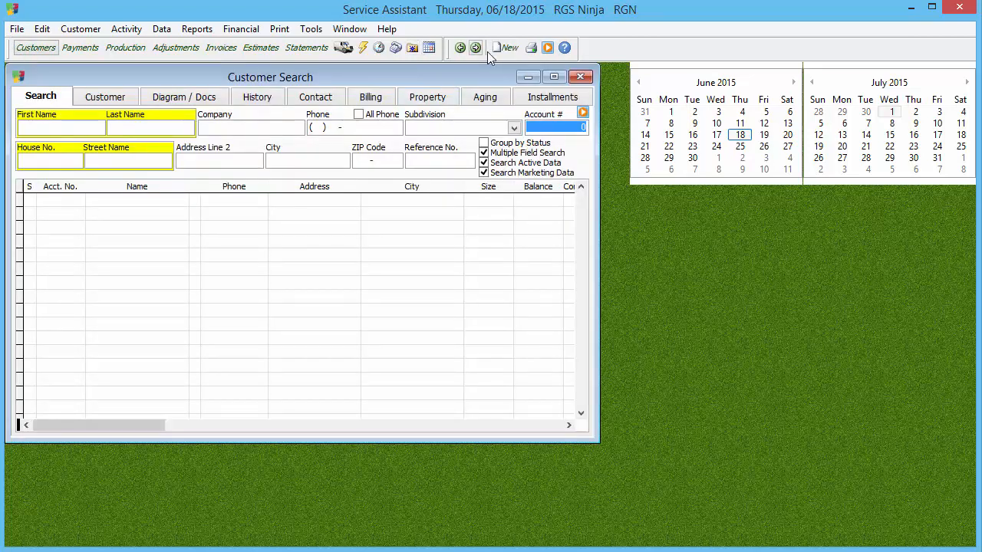
{"action": "left_click", "coordinate": [506, 47]}
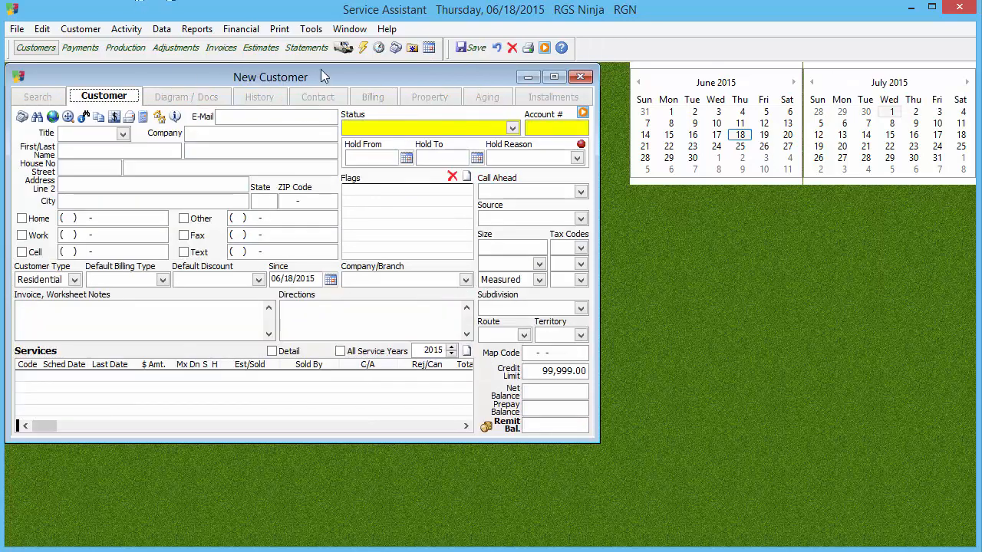
{"action": "left_click", "coordinate": [363, 47]}
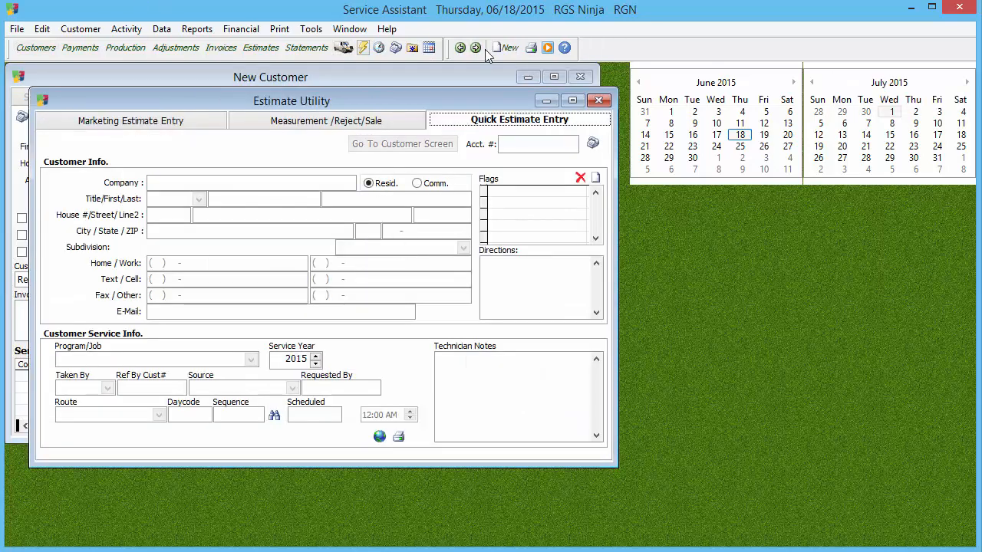
{"action": "left_click", "coordinate": [506, 47]}
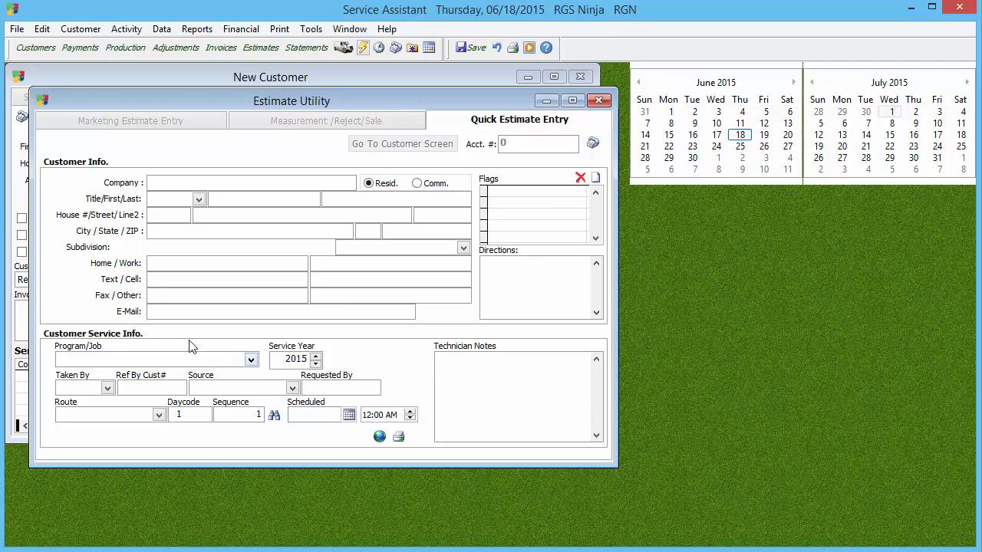
{"action": "left_click", "coordinate": [148, 360]}
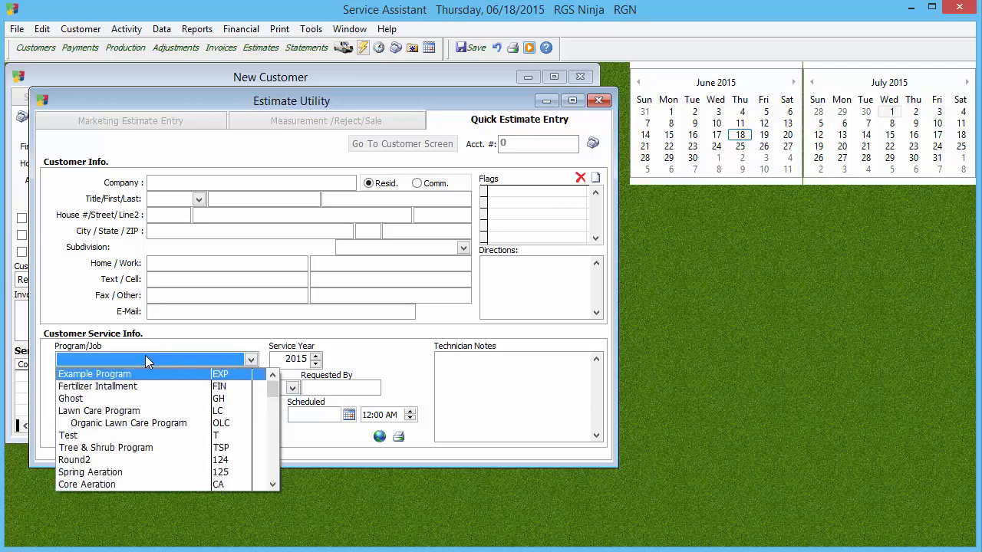
{"action": "left_click", "coordinate": [442, 320]}
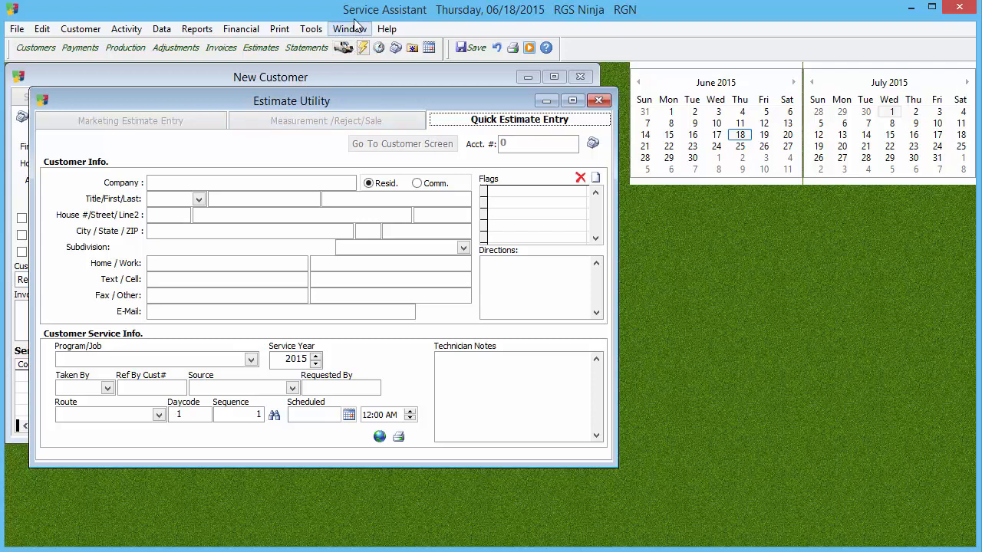
Step: Bring up the list of available marketing utilities
{"action": "left_click", "coordinate": [319, 30]}
{"action": "mouse_move", "coordinate": [329, 103]}
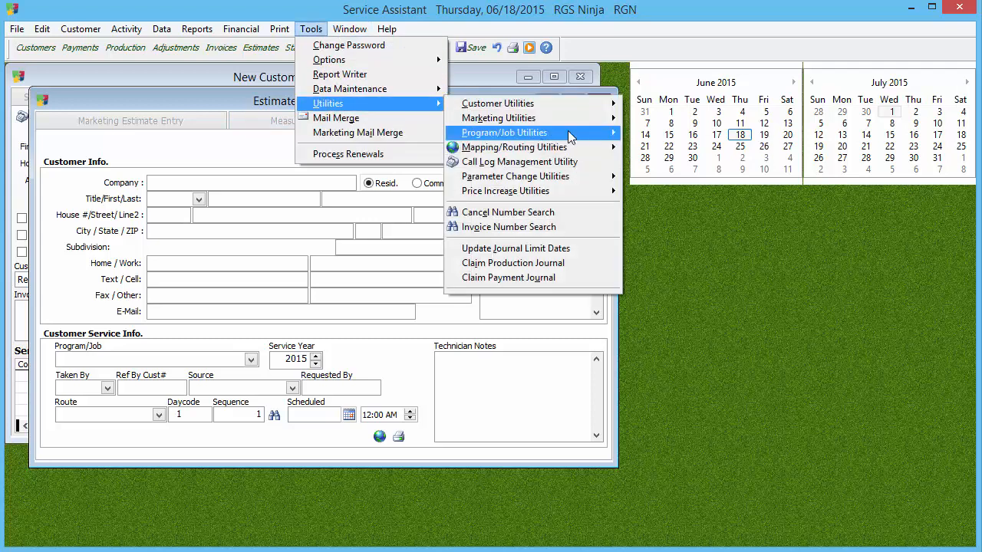
{"action": "mouse_move", "coordinate": [577, 130]}
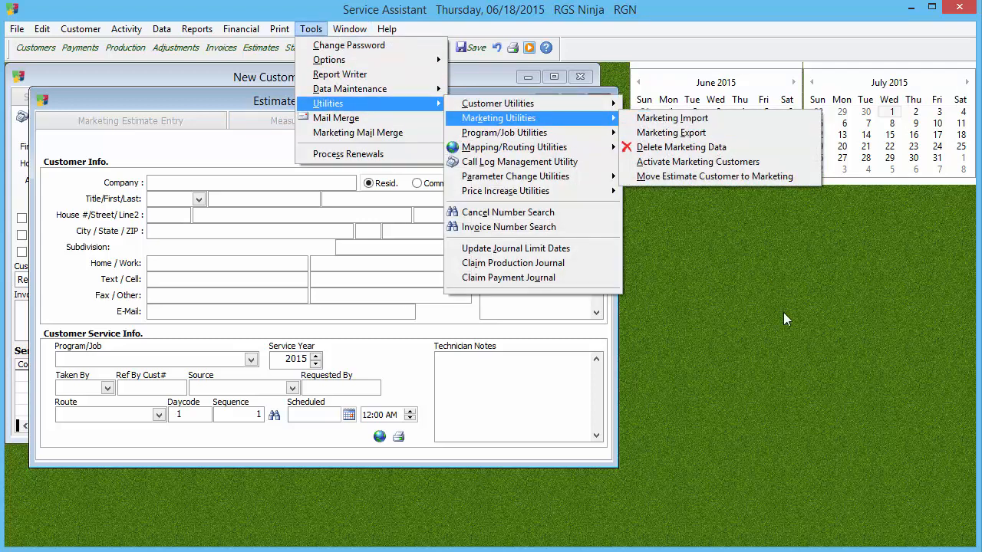